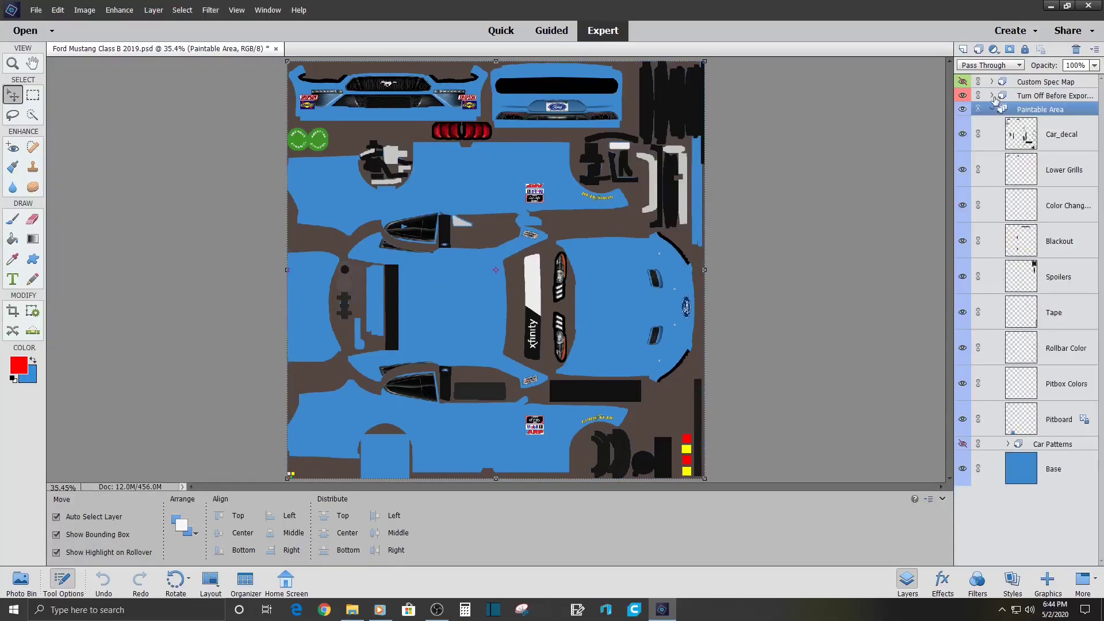
Step: Open the number 37 driver card JPG and sample its blue as the colour
{"action": "left_click", "coordinate": [12, 378]}
{"action": "key", "text": "i"}
{"action": "left_click", "coordinate": [36, 10]}
{"action": "left_click", "coordinate": [52, 24]}
{"action": "double_click", "coordinate": [584, 394]}
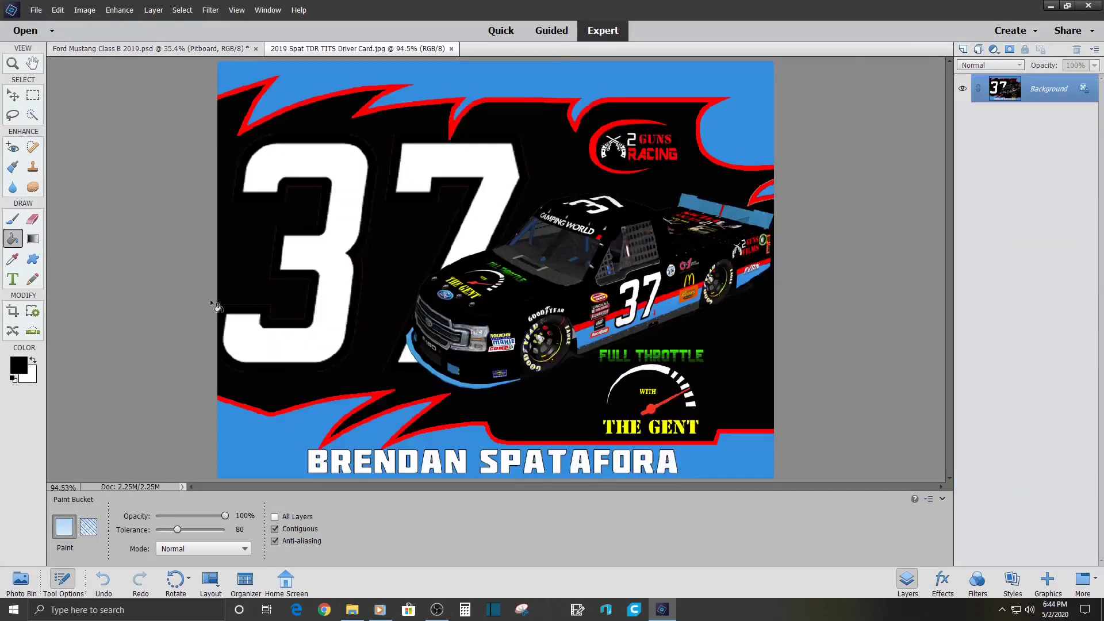
{"action": "left_click", "coordinate": [261, 109]}
Step: Back in the Mustang template, pick the Paint Bucket and select the Paintable Area group
{"action": "key", "text": "ctrl+Tab"}
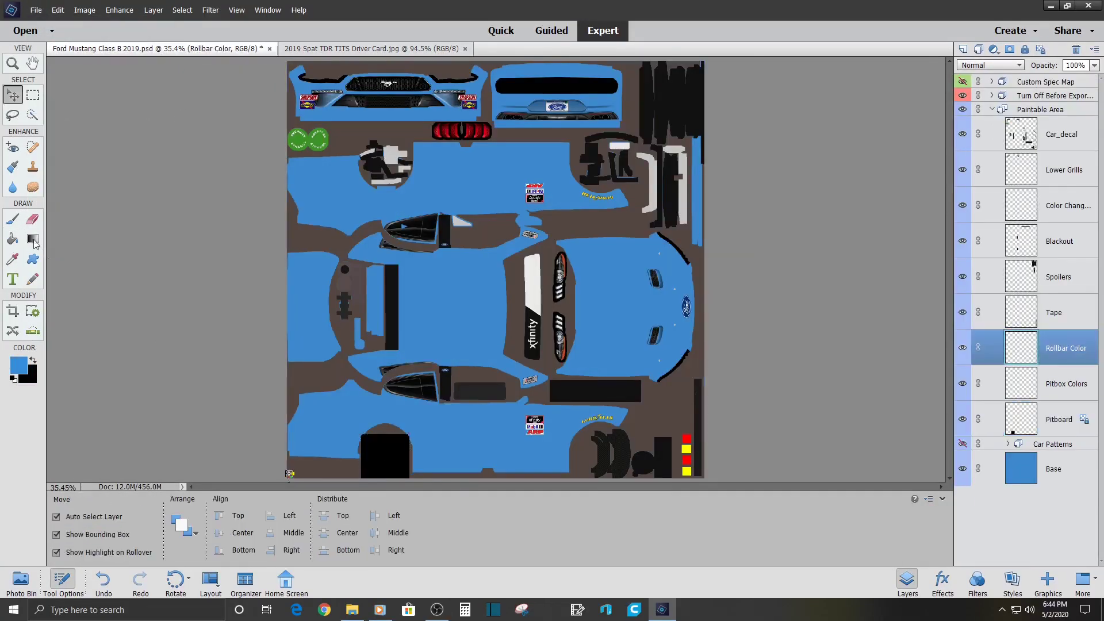
{"action": "key", "text": "k"}
{"action": "left_click", "coordinate": [1021, 479]}
Step: Fill the Base layer with black to replace the blue body colour
{"action": "key", "text": "x"}
{"action": "left_click", "coordinate": [1020, 479]}
{"action": "key", "text": "alt+BackSpace"}
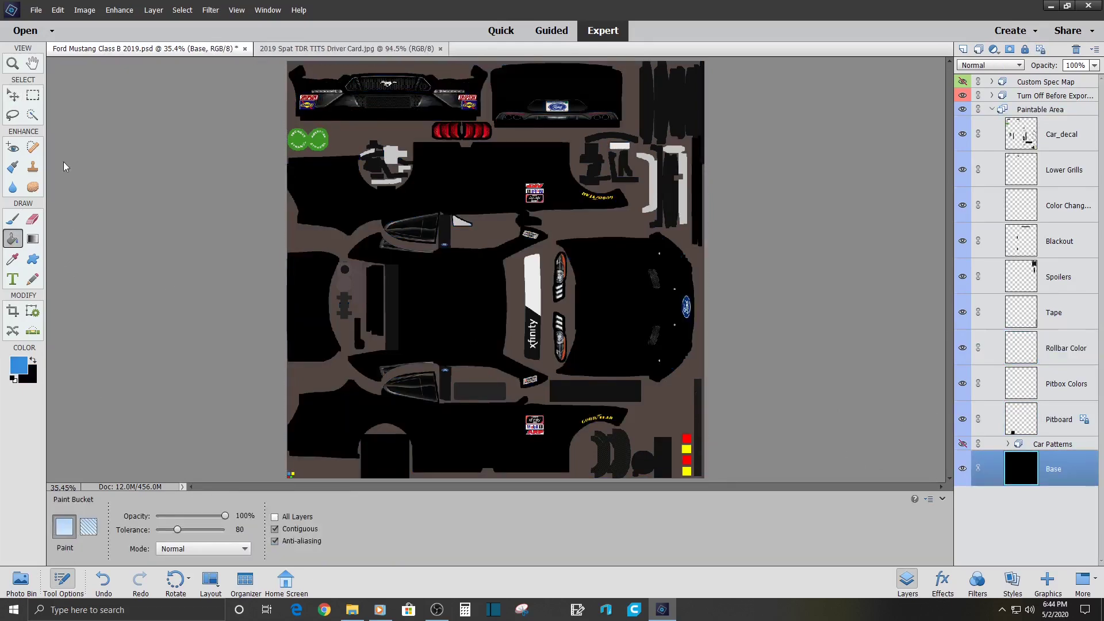
Step: Fill a strip along the bottom edge of the template with blue
{"action": "key", "text": "ctrl+Tab"}
{"action": "key", "text": "ctrl+Tab"}
{"action": "key", "text": "m"}
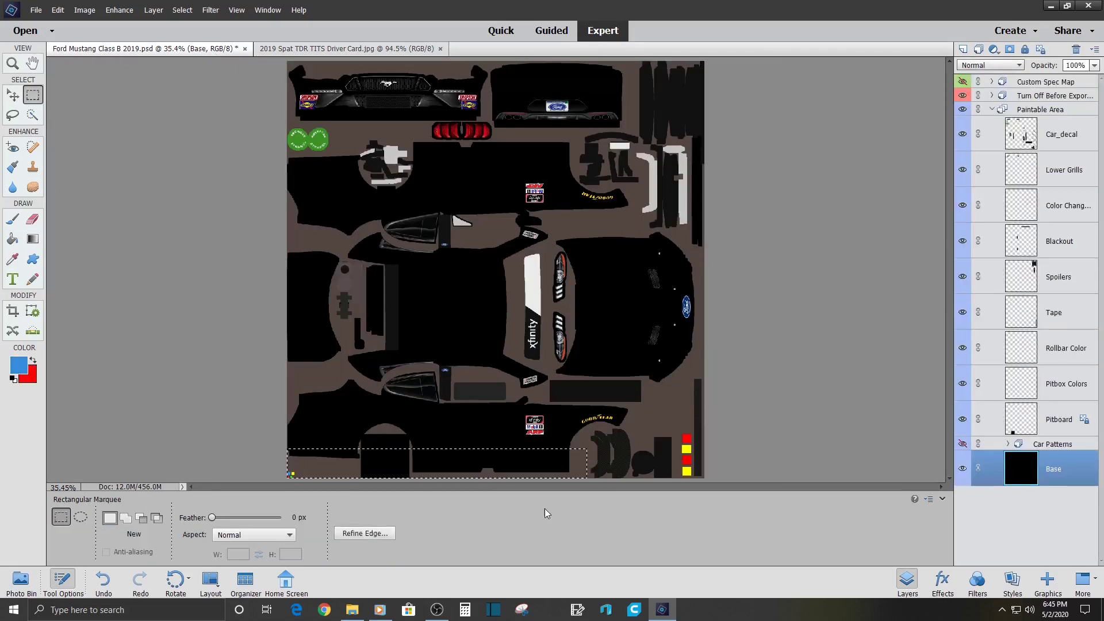
{"action": "key", "text": "k"}
{"action": "key", "text": "alt+BackSpace"}
{"action": "key", "text": "m"}
Step: Add a thin red line just above the blue bottom strip and deselect
{"action": "key", "text": "x"}
{"action": "key", "text": "ctrl+d"}
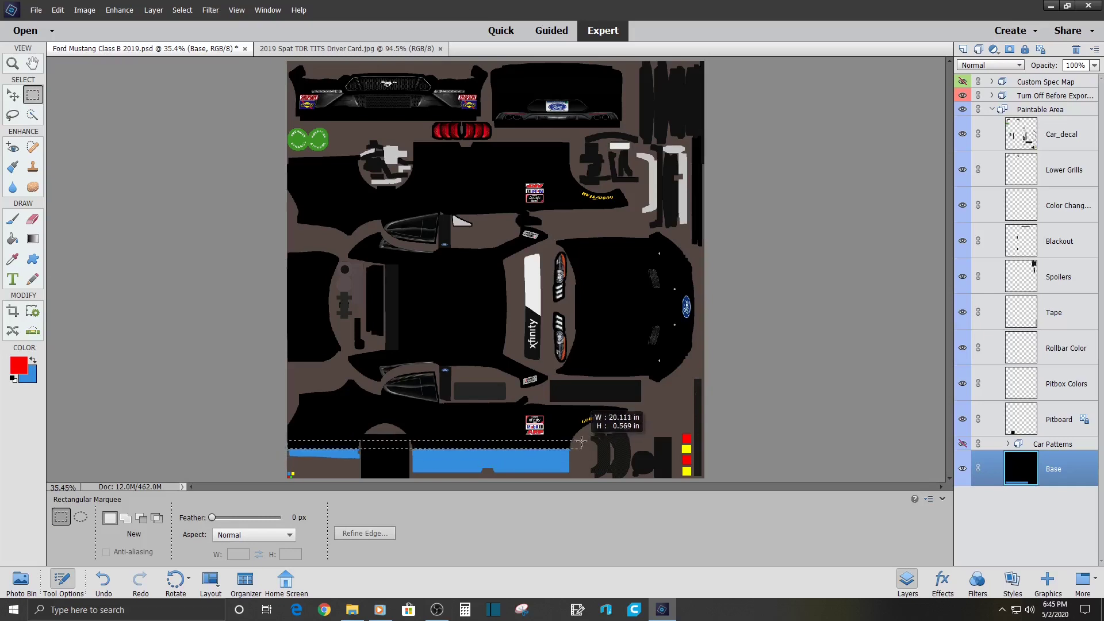
{"action": "key", "text": "k"}
{"action": "key", "text": "alt+BackSpace"}
{"action": "key", "text": "m"}
{"action": "key", "text": "ctrl+d"}
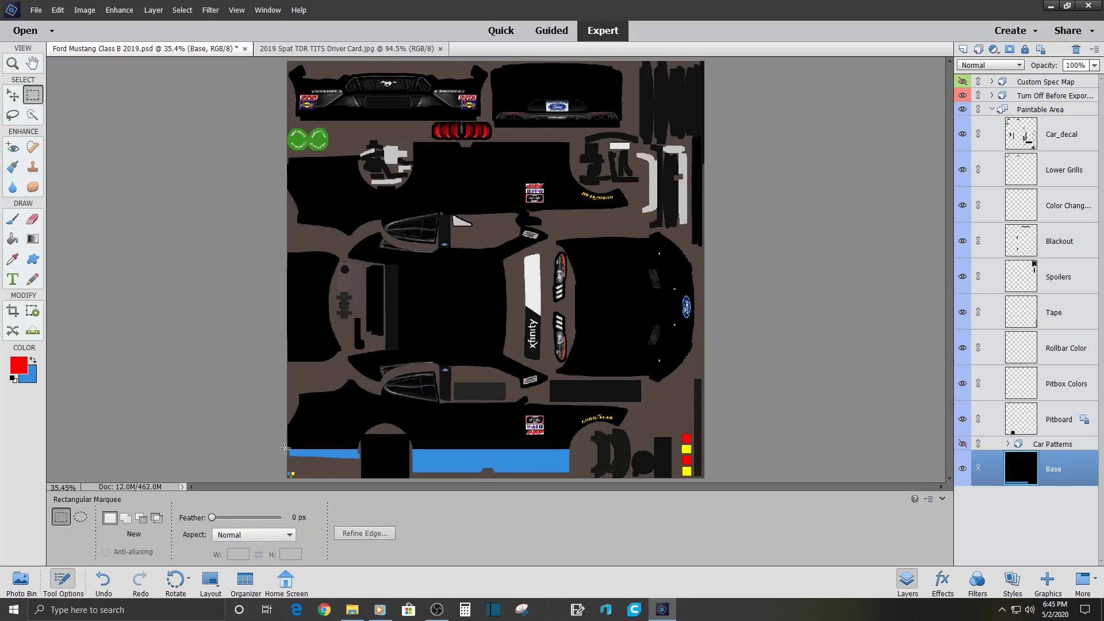
{"action": "key", "text": "k"}
{"action": "key", "text": "alt+BackSpace"}
{"action": "key", "text": "m"}
{"action": "key", "text": "ctrl+d"}
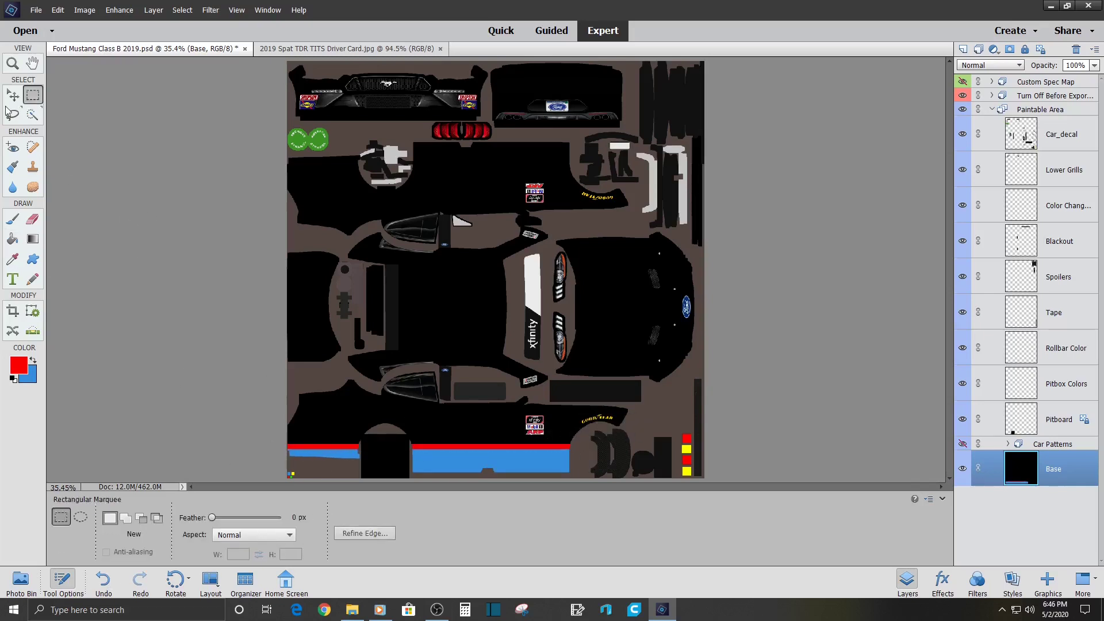
Step: Paint the Spoilers layer pieces blue with the Paint Bucket
{"action": "key", "text": "v"}
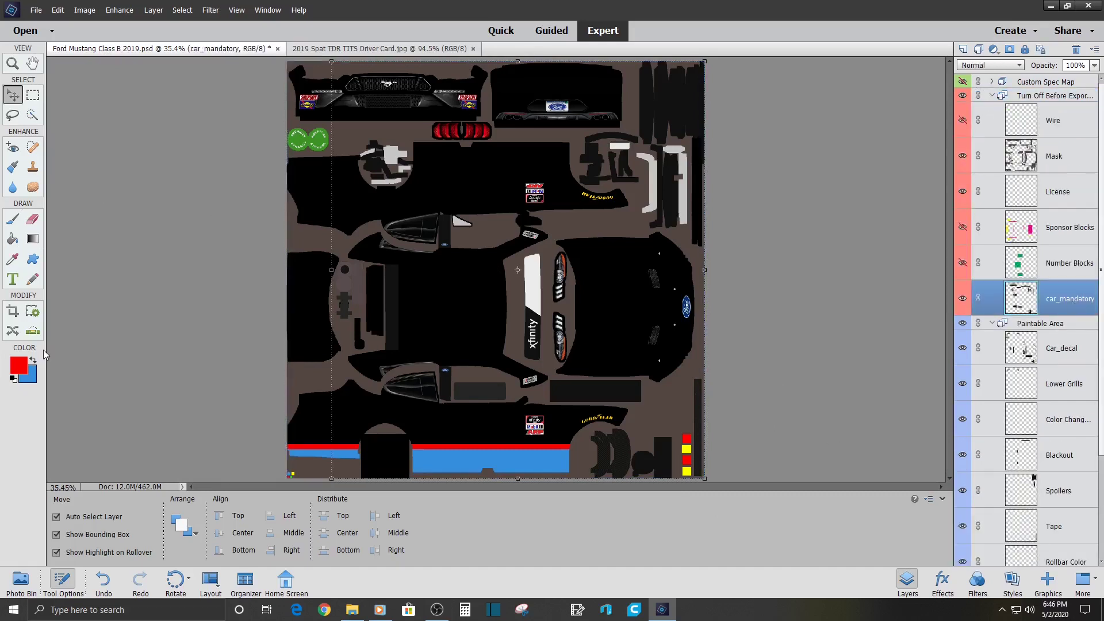
{"action": "left_click", "coordinate": [36, 363]}
{"action": "key", "text": "k"}
{"action": "scroll", "coordinate": [981, 281], "scroll_direction": "down", "scroll_amount": 1}
{"action": "left_click", "coordinate": [1058, 422]}
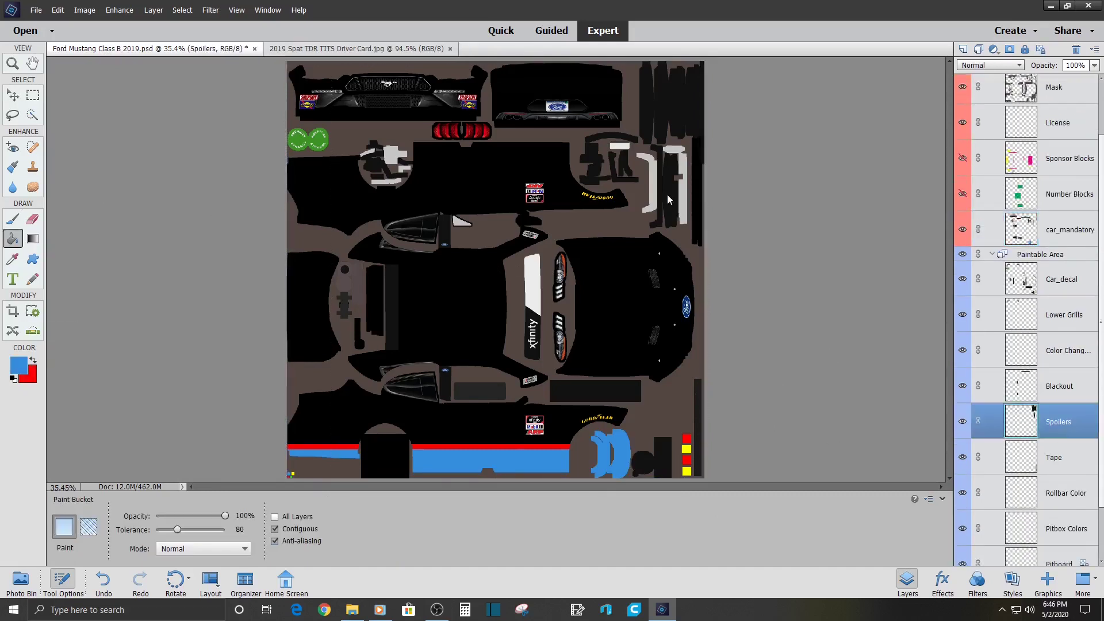
{"action": "key", "text": "v"}
{"action": "key", "text": "k"}
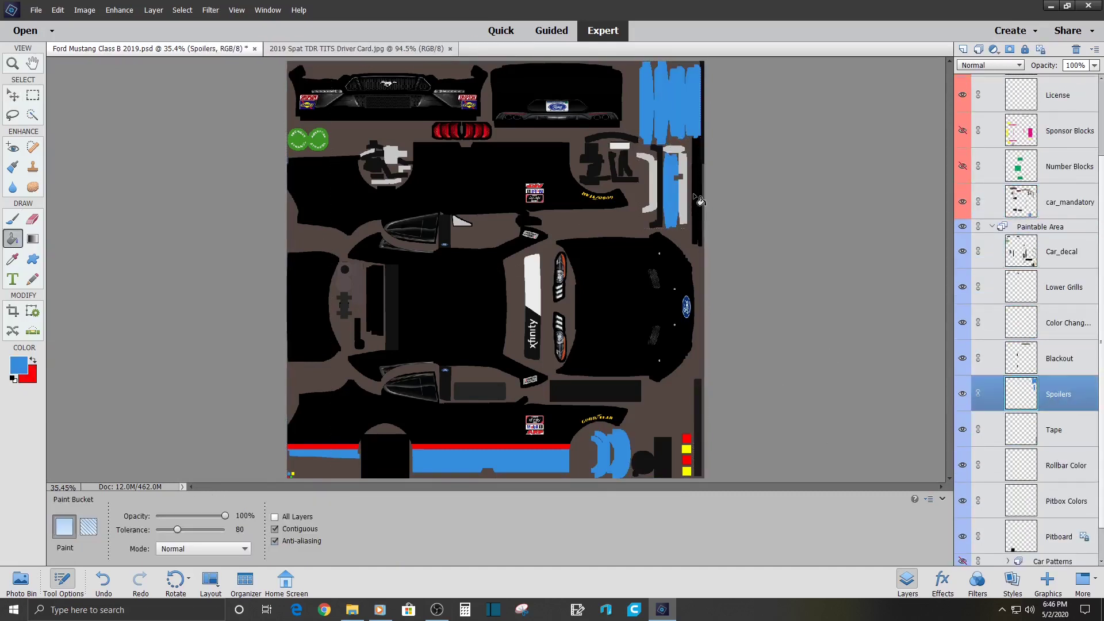
{"action": "key", "text": "ctrl+z"}
{"action": "key", "text": "v"}
Step: Zoom in on the Pitbox Colors layer and fill its red swatch black
{"action": "left_click", "coordinate": [291, 474]}
{"action": "key", "text": "z"}
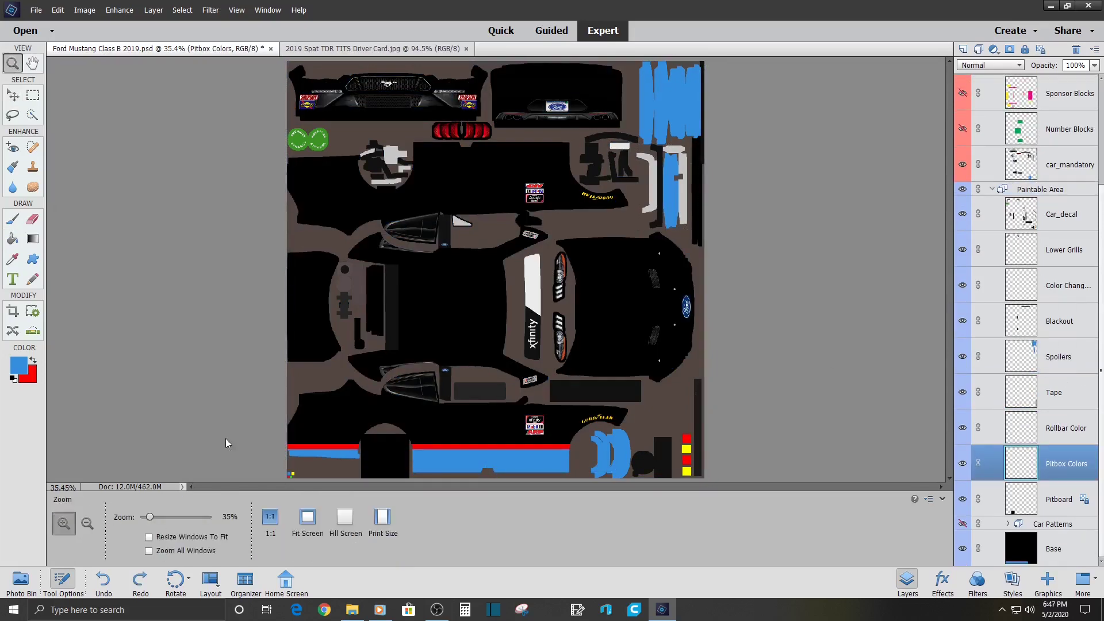
{"action": "key", "text": "v"}
{"action": "left_click", "coordinate": [13, 377]}
{"action": "key", "text": "k"}
{"action": "left_click", "coordinate": [495, 299]}
{"action": "key", "text": "ctrl+z"}
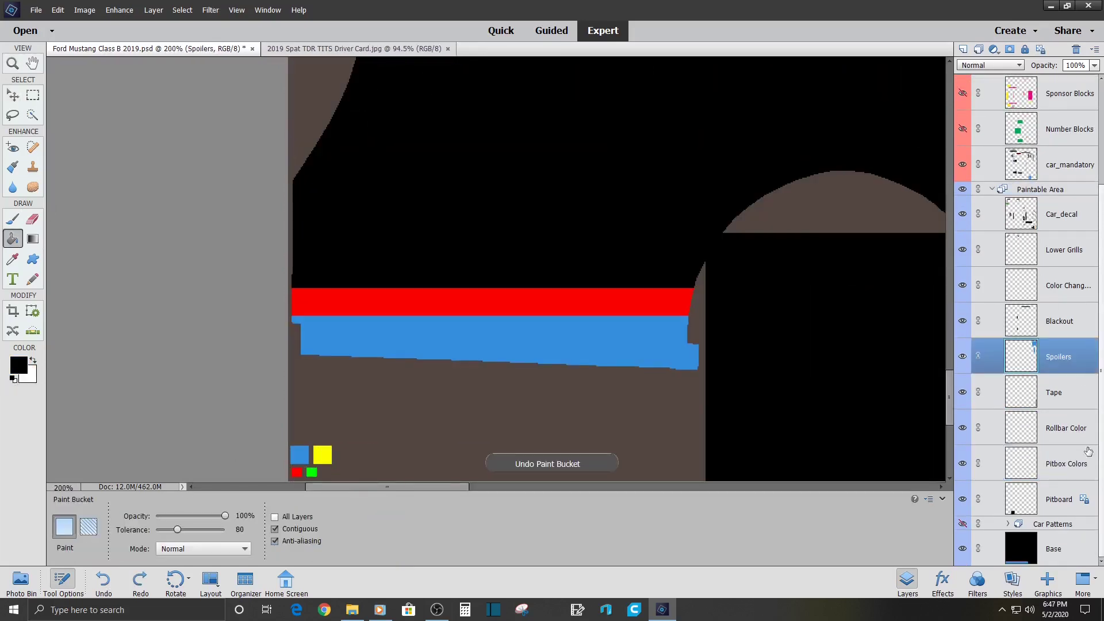
{"action": "left_click", "coordinate": [296, 472]}
Step: Fit the whole texture in view and hide the Wire overlay layer
{"action": "key", "text": "z"}
{"action": "key", "text": "ctrl+0"}
{"action": "key", "text": "v"}
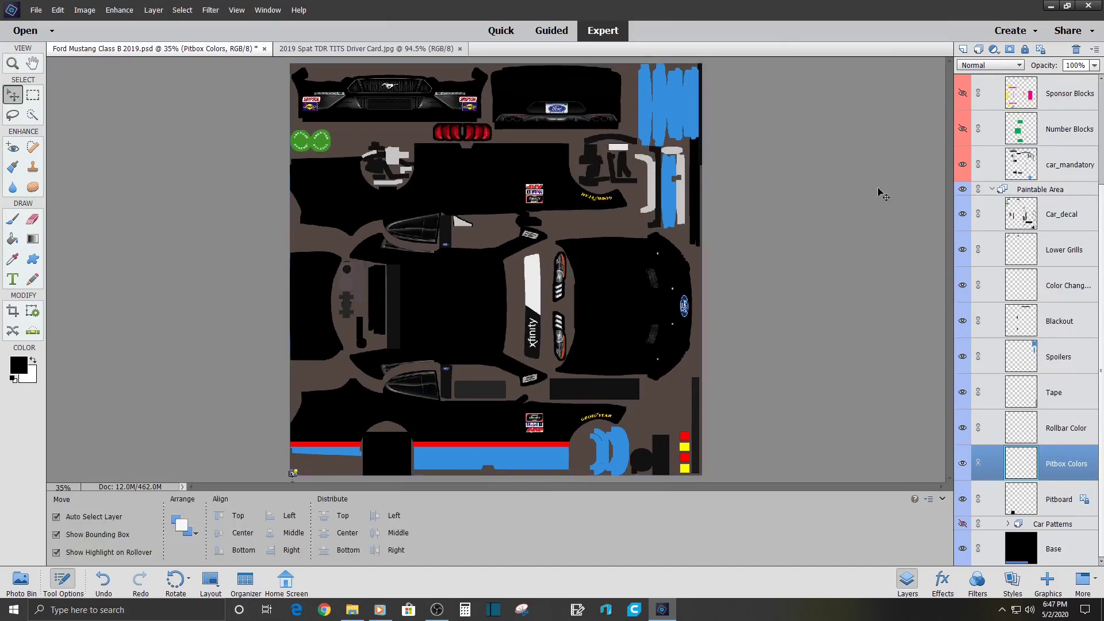
{"action": "scroll", "coordinate": [961, 122], "scroll_direction": "up", "scroll_amount": 4}
{"action": "left_click", "coordinate": [961, 121]}
Step: Sample the driver card's blue again and return to the Mustang template
{"action": "key", "text": "ctrl+Tab"}
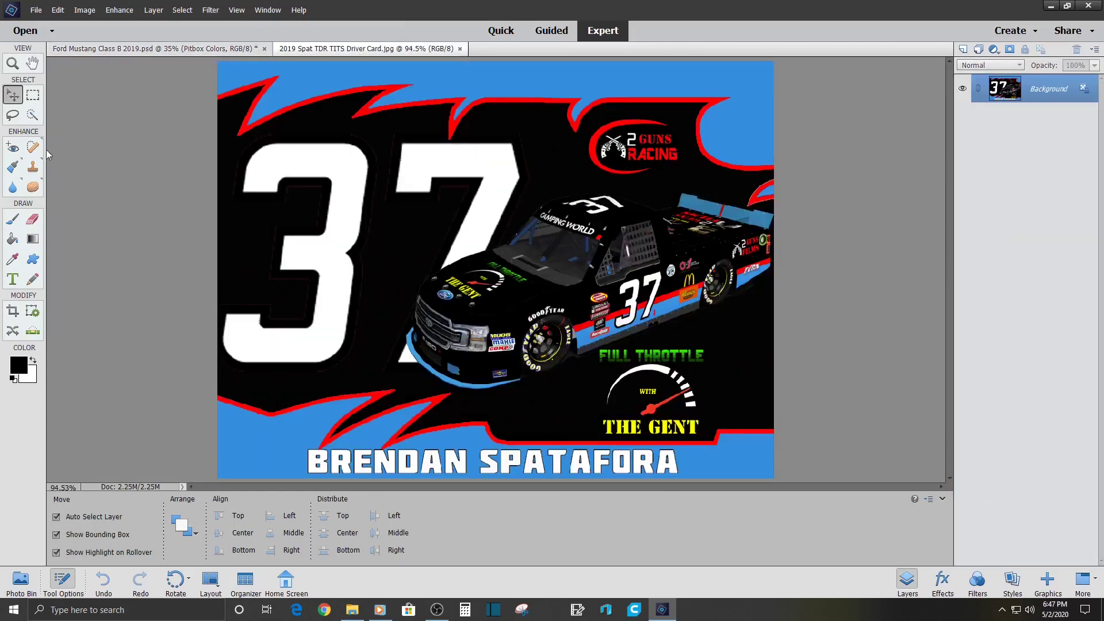
{"action": "key", "text": "i"}
{"action": "left_click", "coordinate": [248, 108]}
{"action": "key", "text": "x"}
{"action": "key", "text": "ctrl+Tab"}
Step: Brush blue across a selected upper-body strip using a 447 px brush
{"action": "key", "text": "m"}
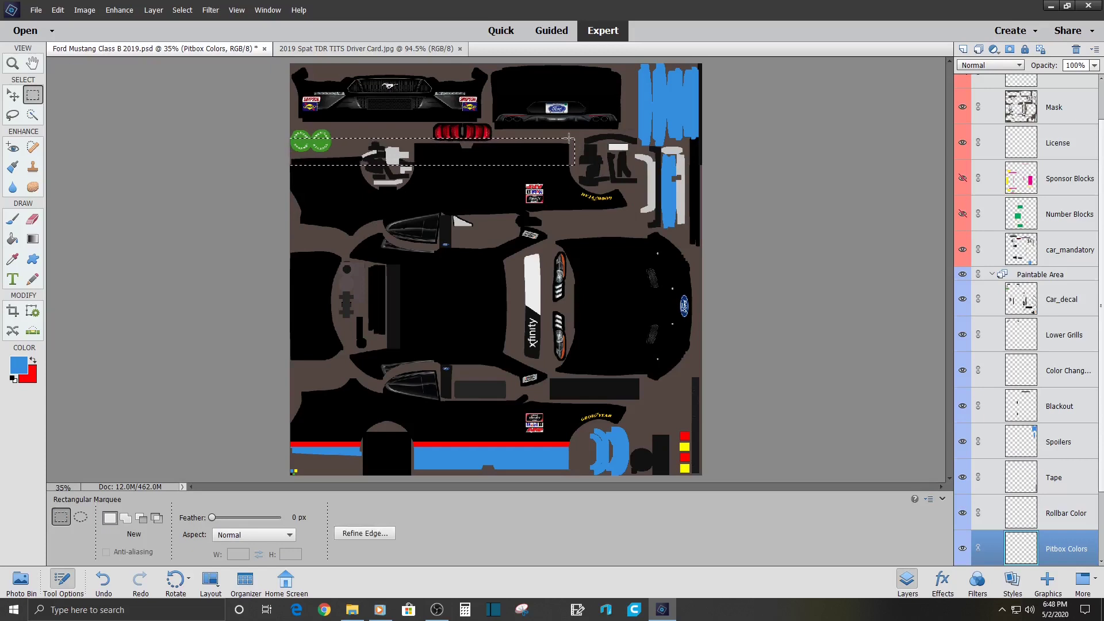
{"action": "key", "text": "b"}
{"action": "left_click", "coordinate": [421, 154]}
{"action": "key", "text": "k"}
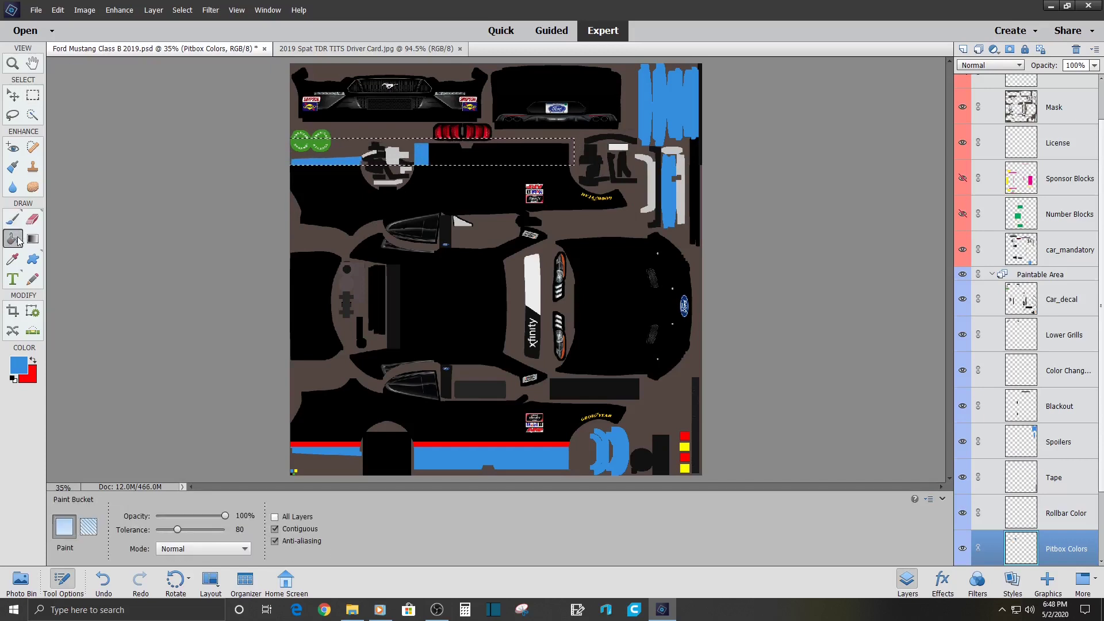
{"action": "key", "text": "ctrl+z"}
{"action": "key", "text": "b"}
Step: Paint a thin red line along the upper strip, deselect, and close the driver card
{"action": "key", "text": "m"}
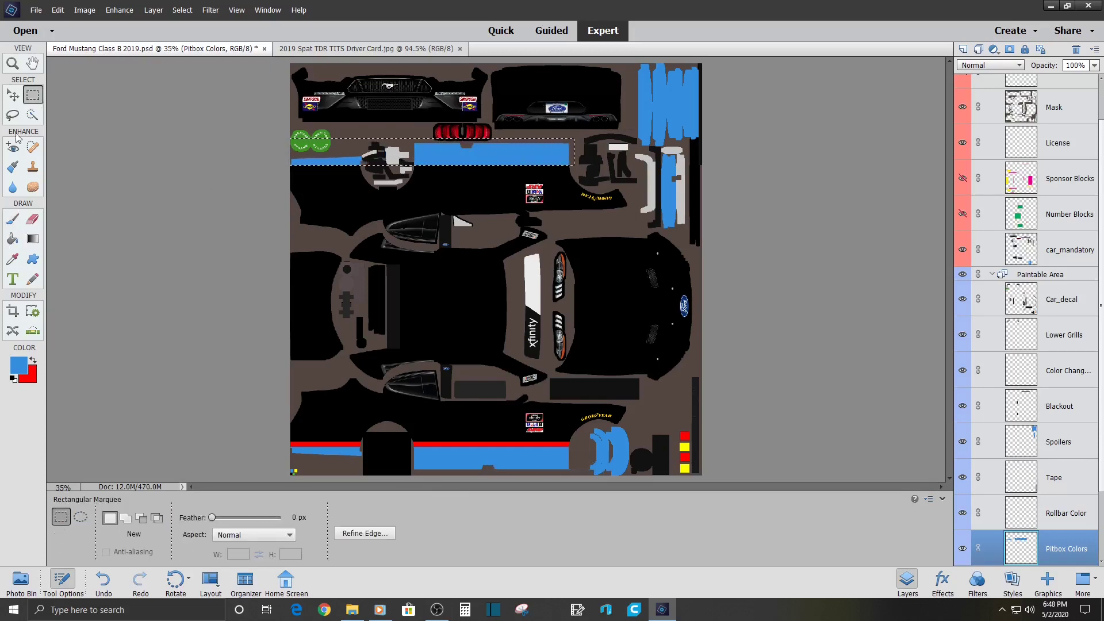
{"action": "key", "text": "b"}
{"action": "key", "text": "x"}
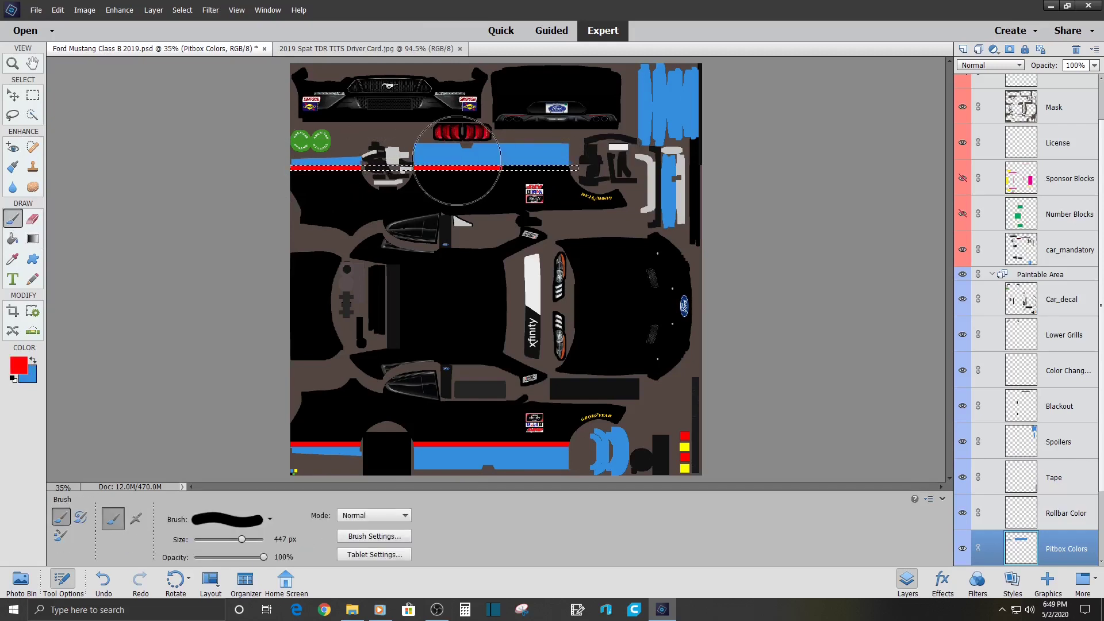
{"action": "key", "text": "m"}
{"action": "key", "text": "ctrl+d"}
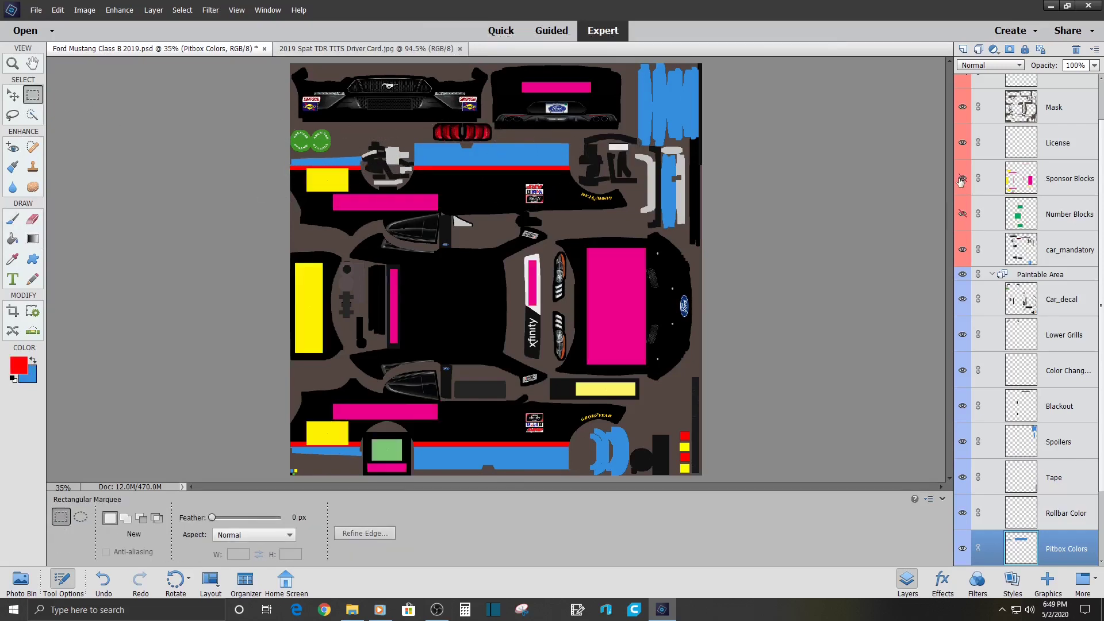
{"action": "left_click", "coordinate": [460, 49]}
{"action": "key", "text": "x"}
{"action": "key", "text": "alt+comma"}
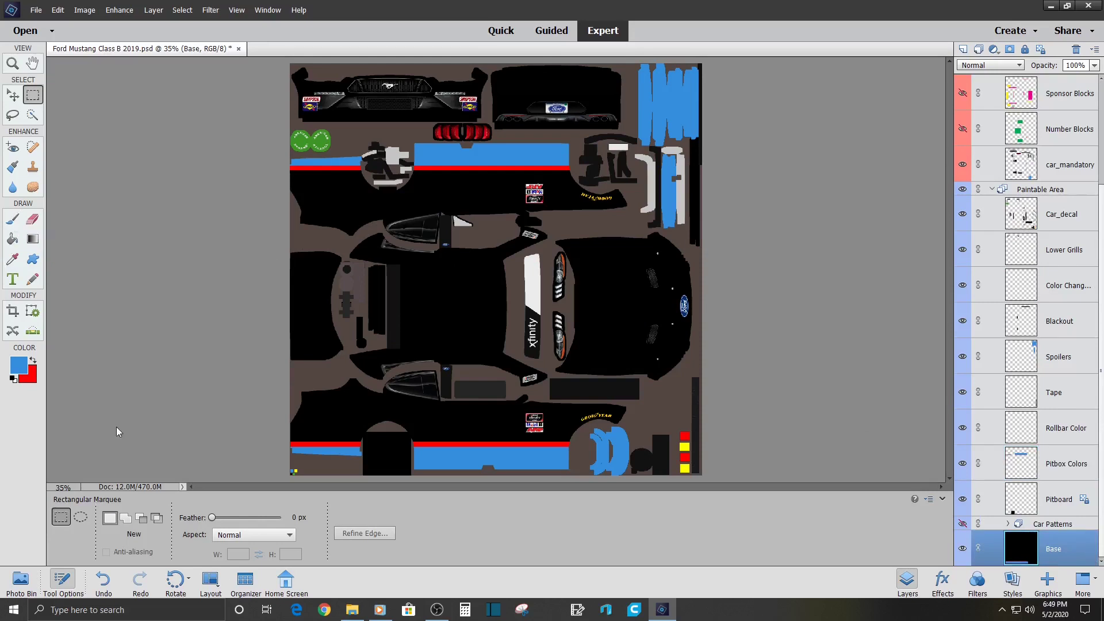
Step: Restore the upper blue stripe on the Base layer and deselect it
{"action": "left_click", "coordinate": [104, 581]}
{"action": "key", "text": "ctrl+y"}
{"action": "key", "text": "b"}
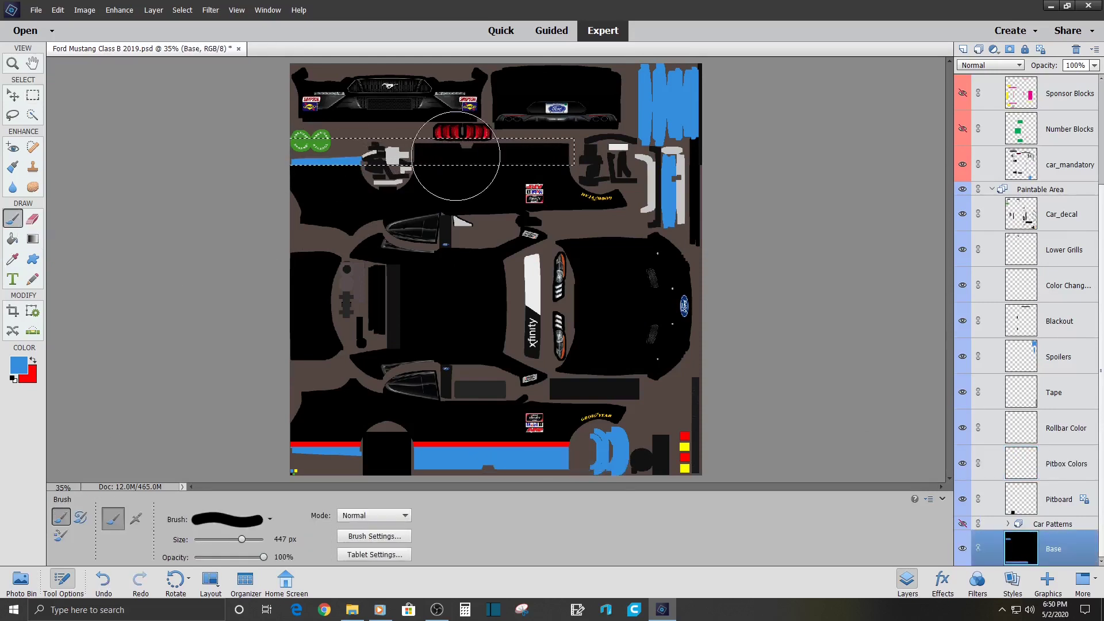
{"action": "key", "text": "m"}
{"action": "key", "text": "ctrl+d"}
{"action": "key", "text": "x"}
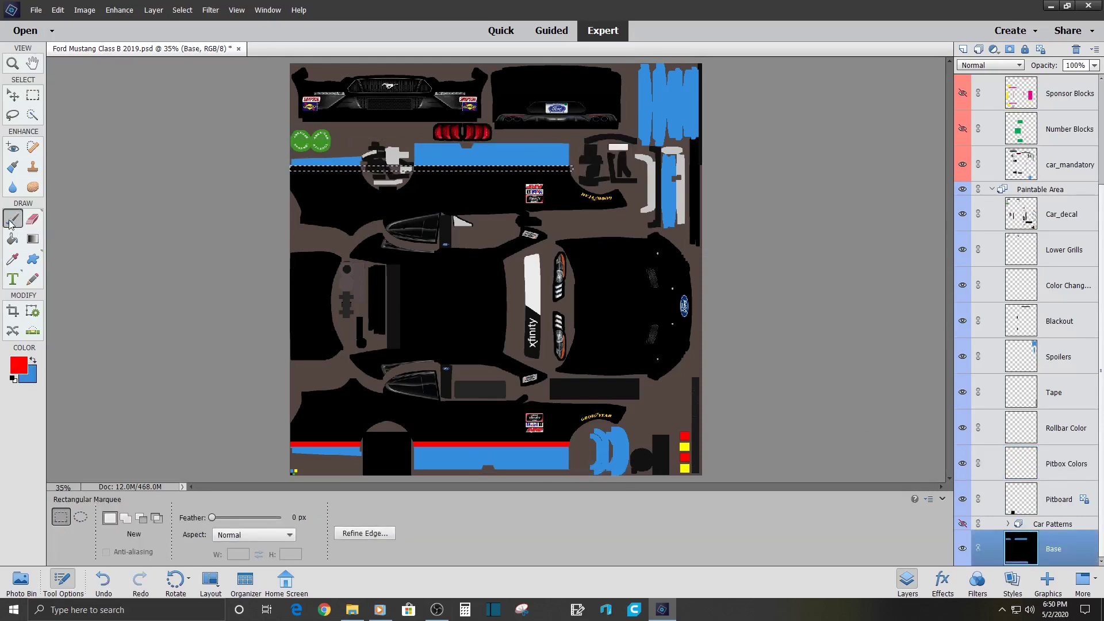
Step: Paint a thin red line along the top of the upper blue stripe
{"action": "left_click", "coordinate": [10, 225]}
{"action": "left_click_drag", "start_coordinate": [293, 167], "coordinate": [572, 166]}
{"action": "key", "text": "m"}
{"action": "key", "text": "ctrl+d"}
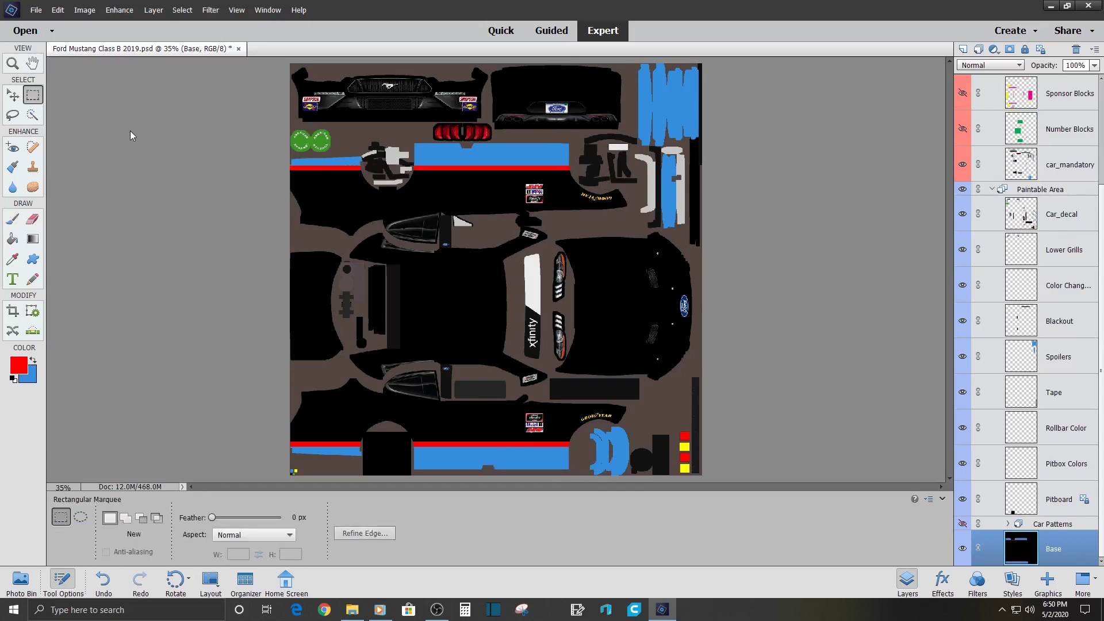
Step: Paint the body panel at the texture's left edge blue
{"action": "key", "text": "b"}
{"action": "key", "text": "x"}
{"action": "left_click", "coordinate": [304, 268]}
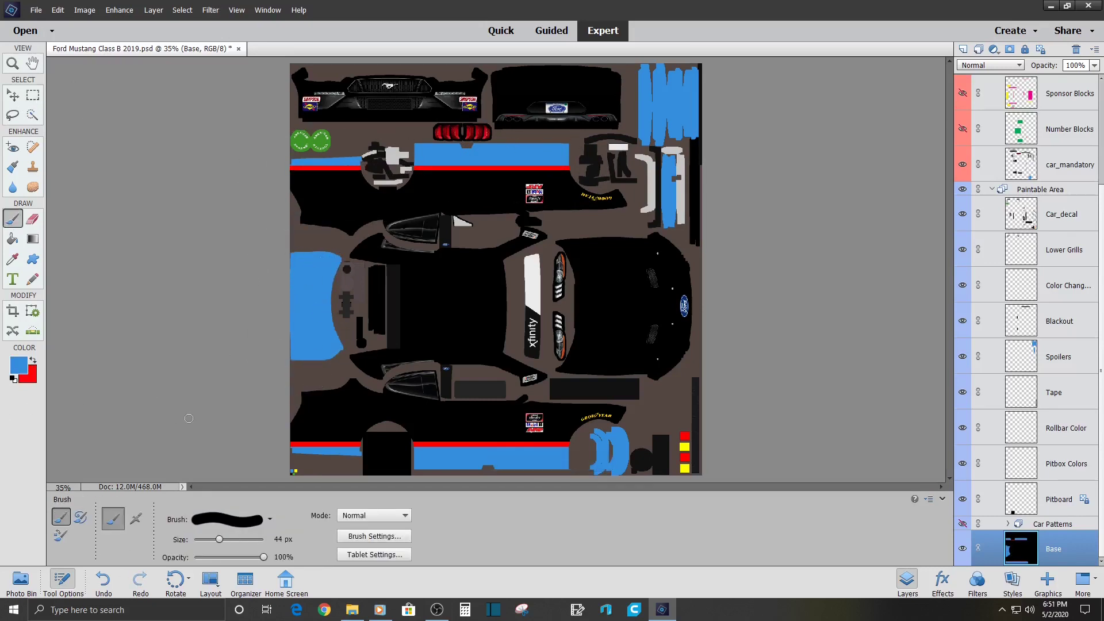
{"action": "key", "text": "v"}
{"action": "left_click", "coordinate": [167, 230]}
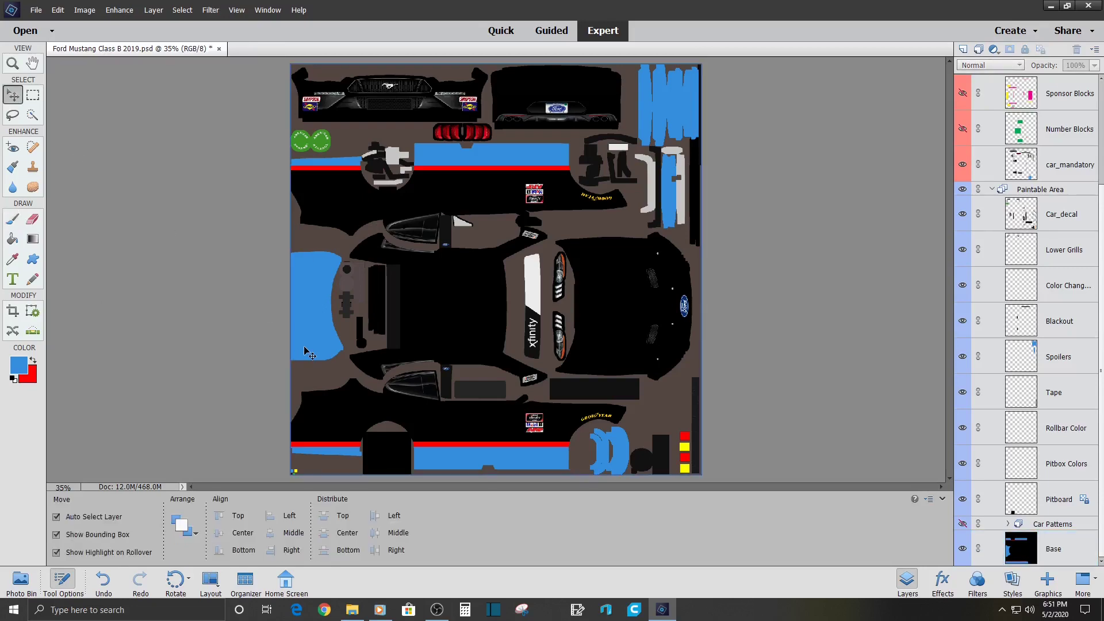
Step: Open the US flag, rotate it 90° right, shrink it and place it on the blue panel
{"action": "left_click", "coordinate": [36, 10]}
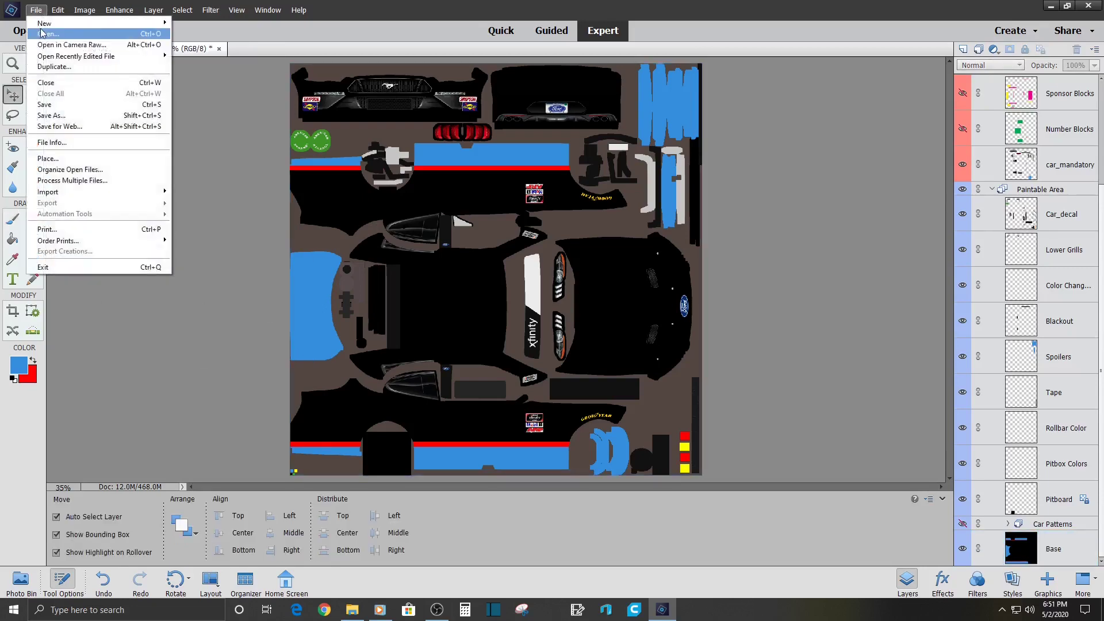
{"action": "left_click", "coordinate": [84, 10]}
{"action": "left_click", "coordinate": [201, 118]}
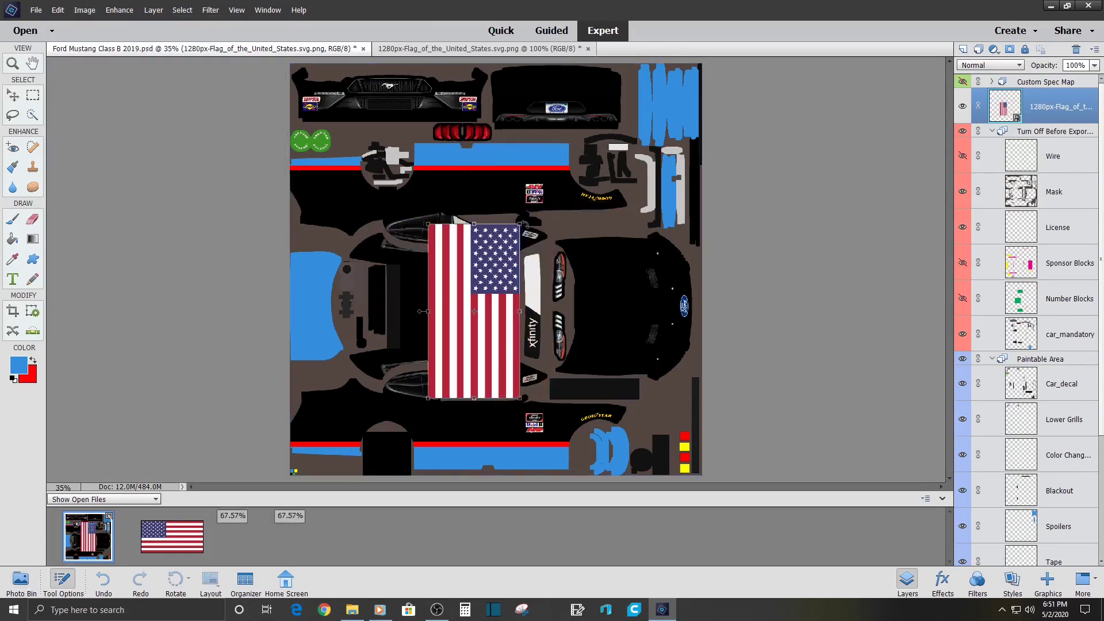
{"action": "left_click", "coordinate": [963, 156]}
{"action": "left_click_drag", "start_coordinate": [519, 225], "coordinate": [476, 308]}
{"action": "left_click_drag", "start_coordinate": [461, 354], "coordinate": [330, 295]}
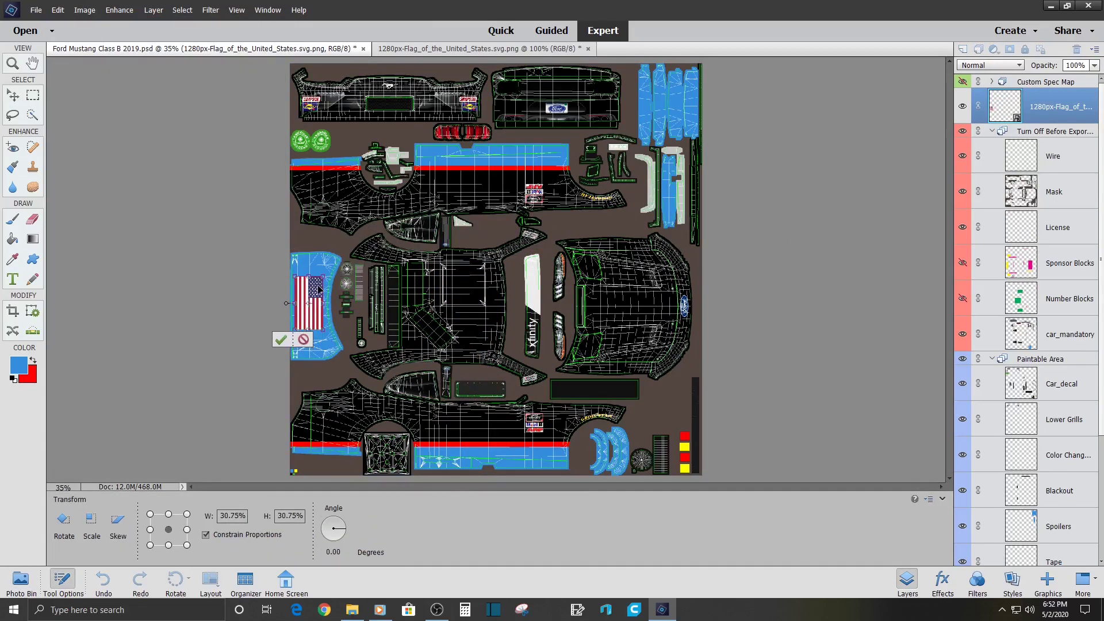
{"action": "left_click", "coordinate": [281, 339]}
Step: Hide the wireframe overlay and show the sponsor placement blocks
{"action": "left_click", "coordinate": [962, 155]}
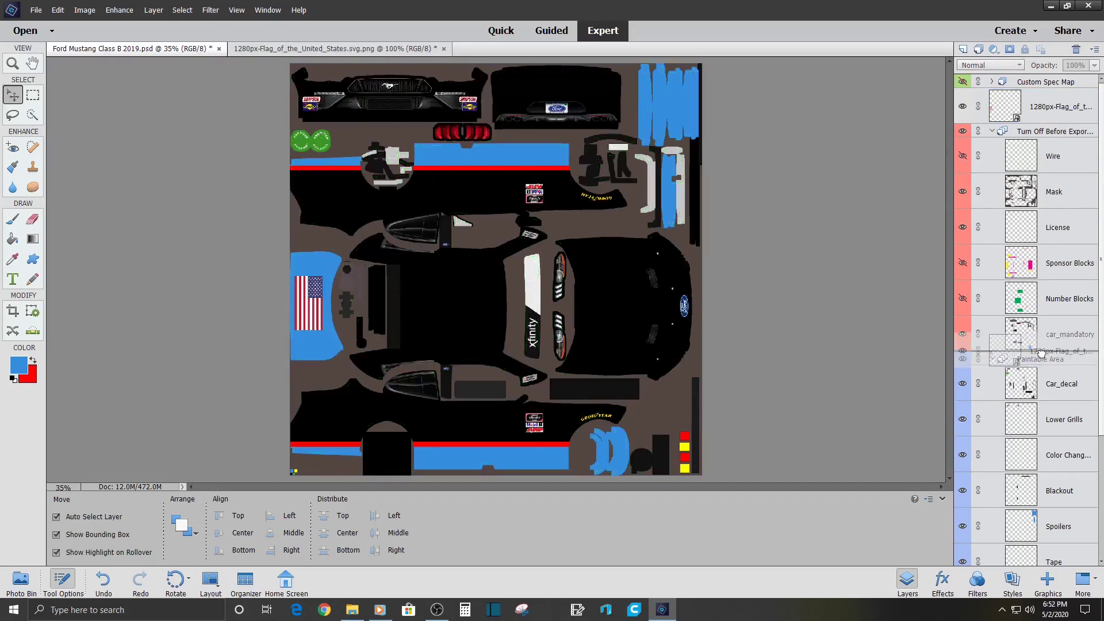
{"action": "scroll", "coordinate": [1024, 288], "scroll_direction": "down", "scroll_amount": 2}
{"action": "scroll", "coordinate": [1019, 322], "scroll_direction": "down", "scroll_amount": 1}
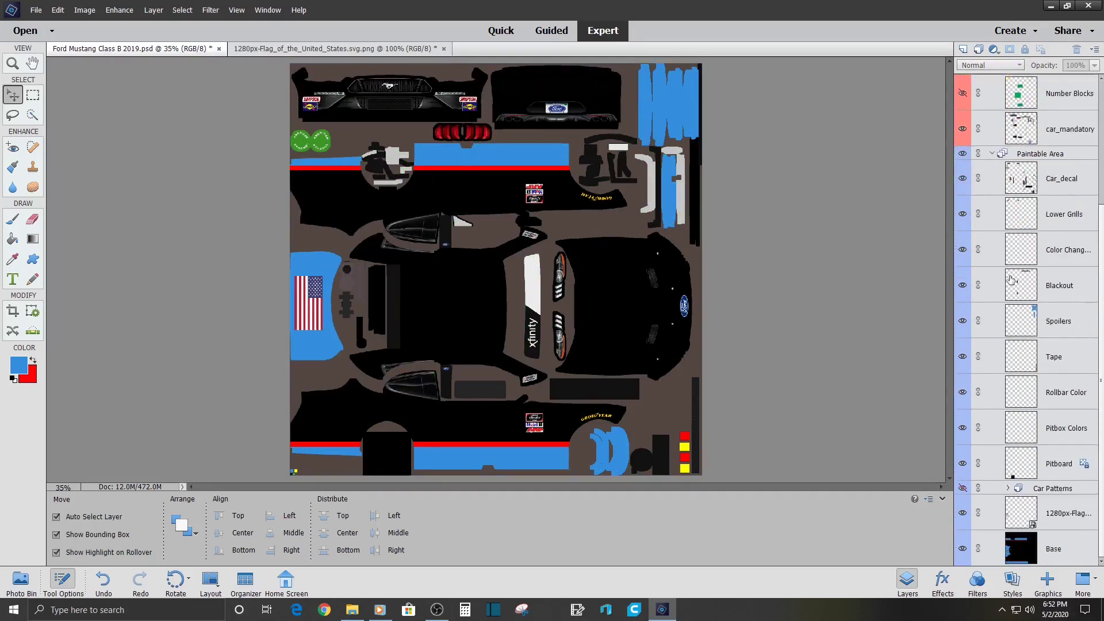
{"action": "left_click", "coordinate": [962, 154]}
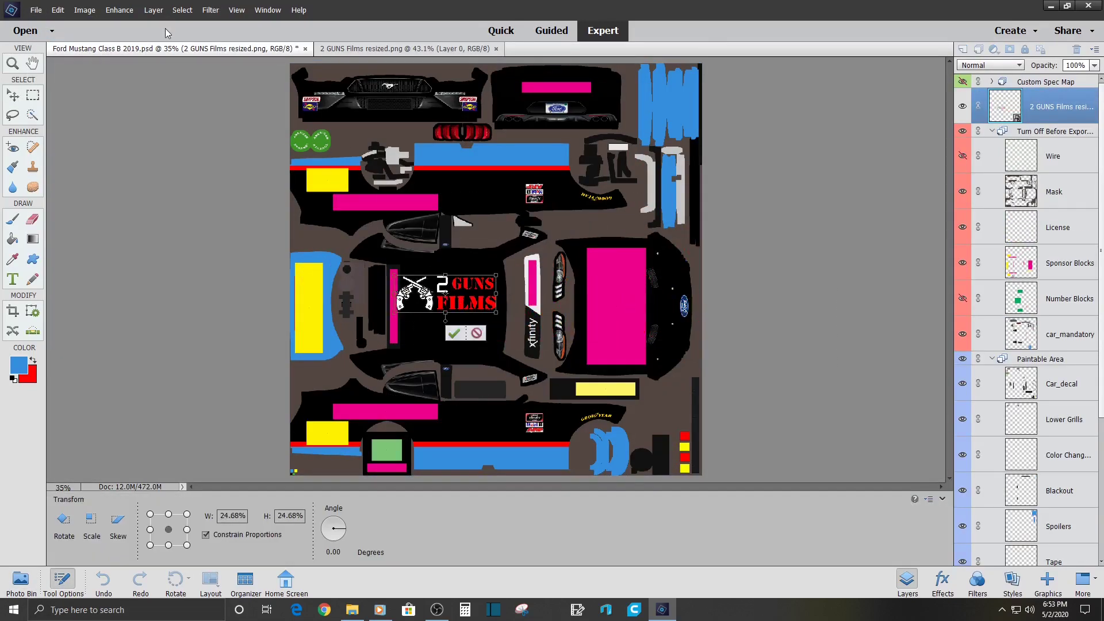
Step: Rotate the 2 GUNS FILMS logo 90° left and fit it onto the pink hood block
{"action": "left_click", "coordinate": [85, 10]}
{"action": "left_click", "coordinate": [195, 86]}
{"action": "left_click_drag", "start_coordinate": [445, 293], "coordinate": [616, 305]}
{"action": "left_click_drag", "start_coordinate": [598, 256], "coordinate": [594, 248]}
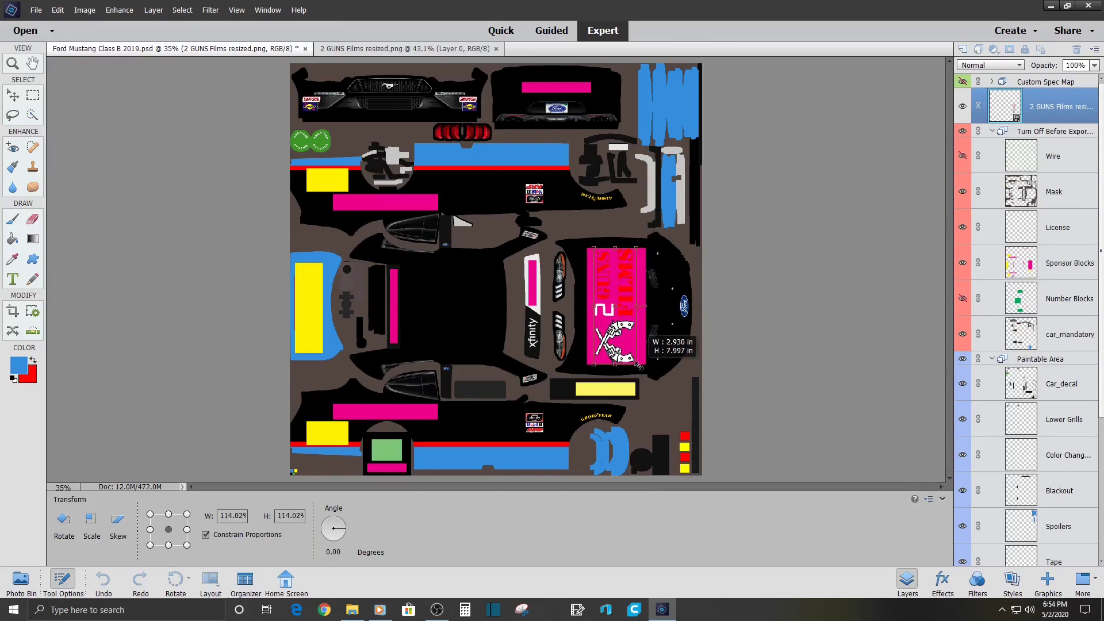
{"action": "left_click", "coordinate": [597, 374]}
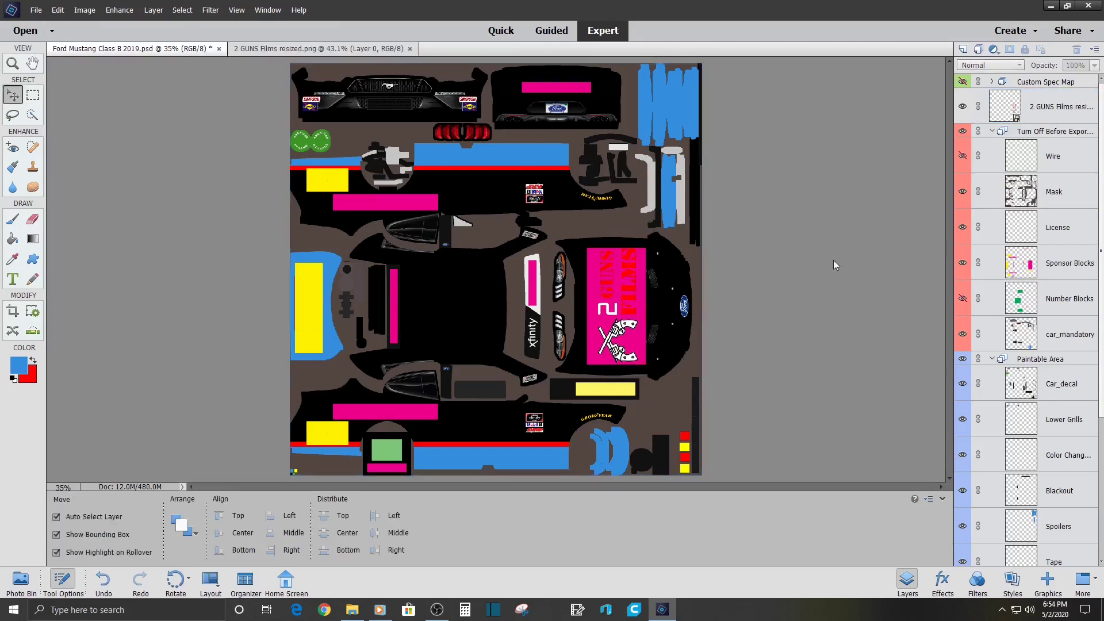
Step: Duplicate the logo, rotate it back horizontal and shrink it onto the lower-left yellow block
{"action": "left_click", "coordinate": [1061, 106]}
{"action": "right_click", "coordinate": [1017, 106]}
{"action": "left_click", "coordinate": [1035, 113]}
{"action": "key", "text": "ctrl+z"}
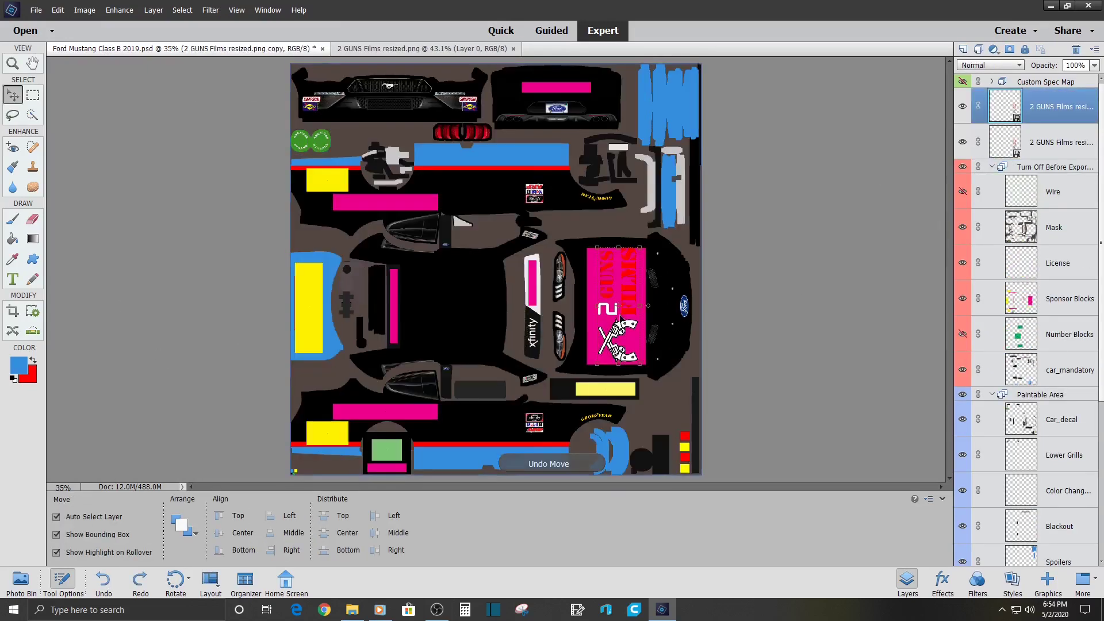
{"action": "left_click", "coordinate": [85, 9]}
{"action": "left_click", "coordinate": [230, 99]}
{"action": "mouse_move", "coordinate": [616, 304]}
{"action": "left_mouse_down"}
{"action": "mouse_move", "coordinate": [374, 388]}
{"action": "mouse_move", "coordinate": [349, 410]}
{"action": "left_mouse_up"}
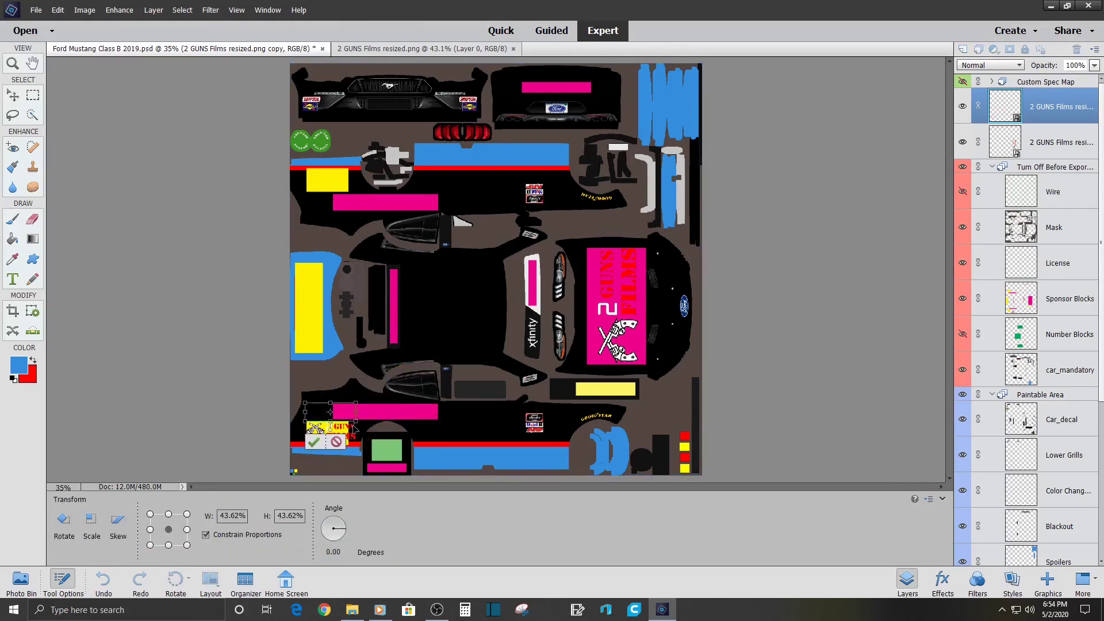
{"action": "key", "text": "Return"}
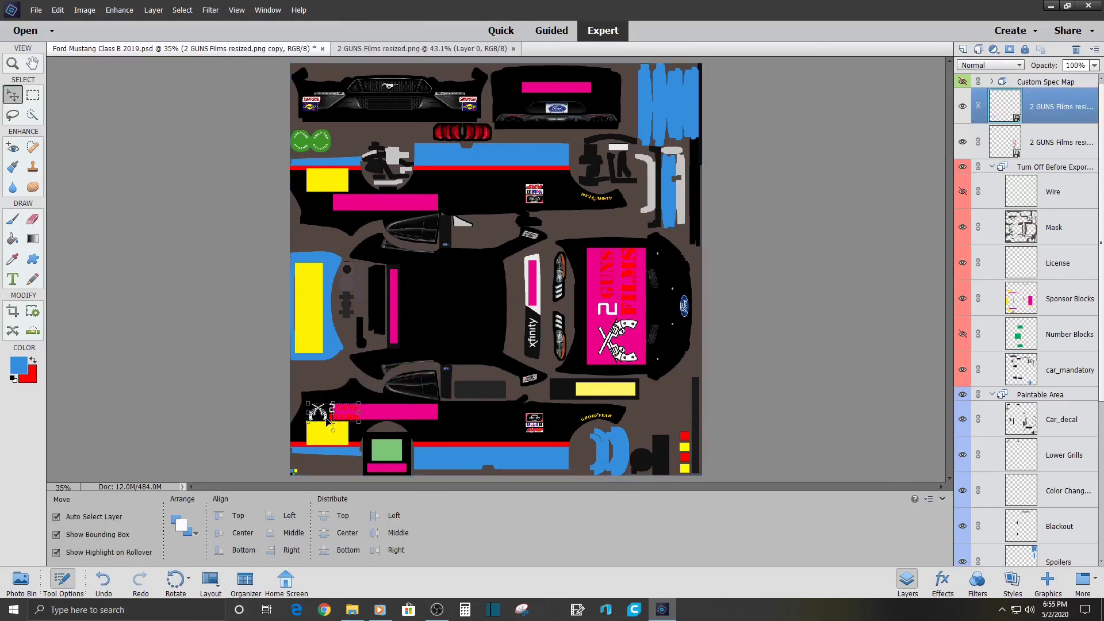
Step: Make a third logo copy, flip it horizontally, and move it lower in the layer stack
{"action": "key", "text": "ctrl+j"}
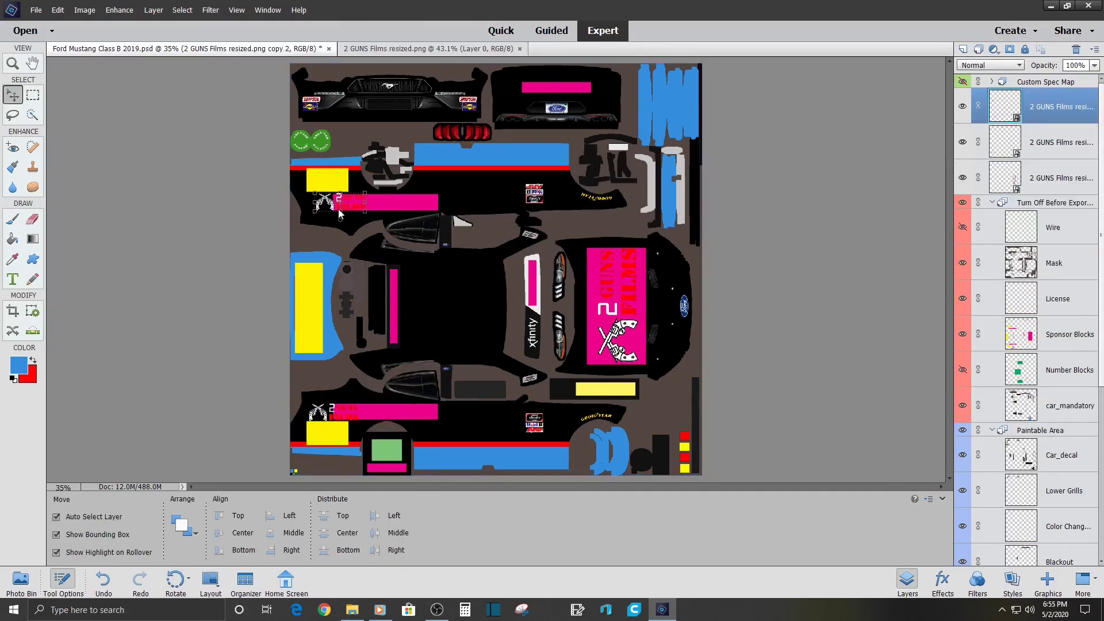
{"action": "left_click", "coordinate": [84, 10]}
{"action": "left_click", "coordinate": [218, 63]}
{"action": "mouse_move", "coordinate": [1061, 106]}
{"action": "left_mouse_down"}
{"action": "mouse_move", "coordinate": [1089, 572]}
{"action": "mouse_move", "coordinate": [1075, 602]}
{"action": "mouse_move", "coordinate": [1064, 553]}
{"action": "left_mouse_up"}
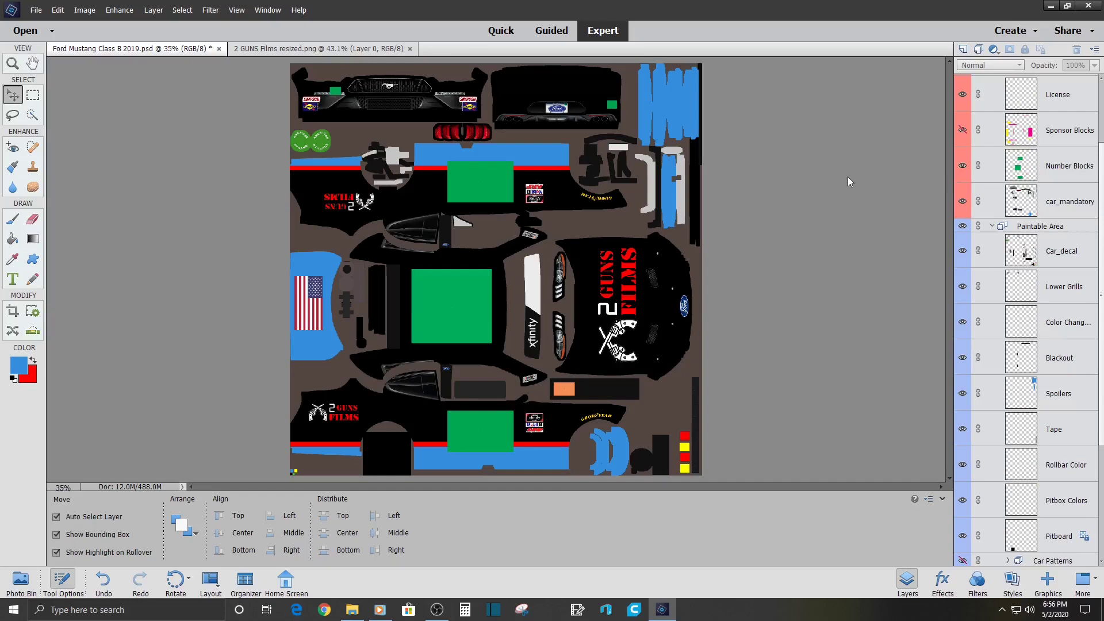
Step: Close the 2 GUNS FILMS image and place the WRAT logo on the lower side panel
{"action": "left_click", "coordinate": [410, 48]}
{"action": "key", "text": "ctrl+o"}
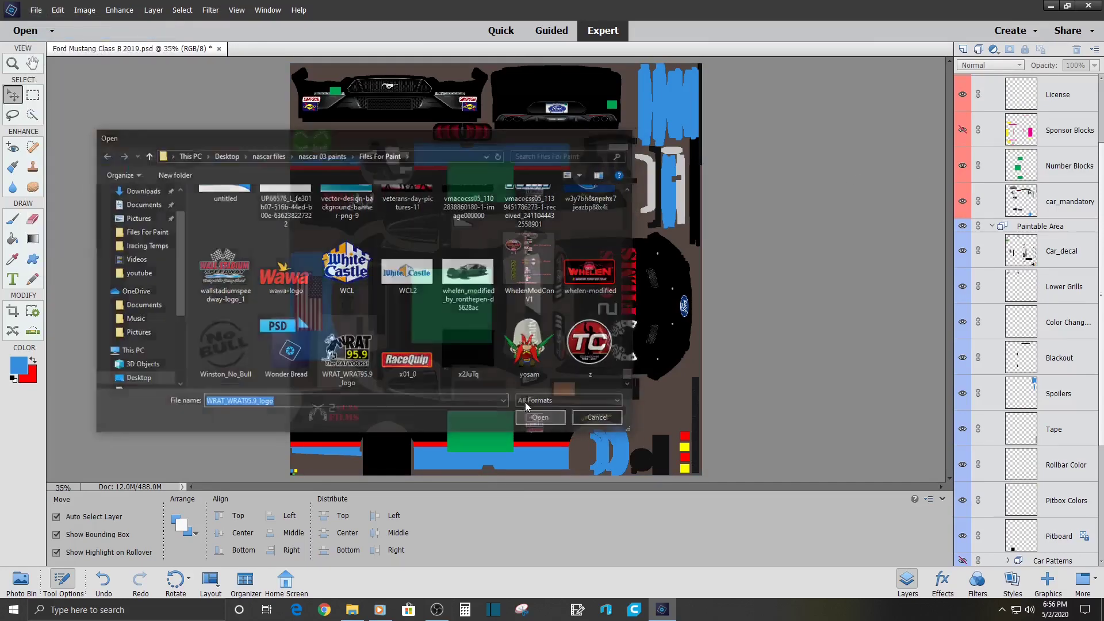
{"action": "key", "text": "Return"}
{"action": "left_click_drag", "start_coordinate": [306, 443], "coordinate": [309, 446]}
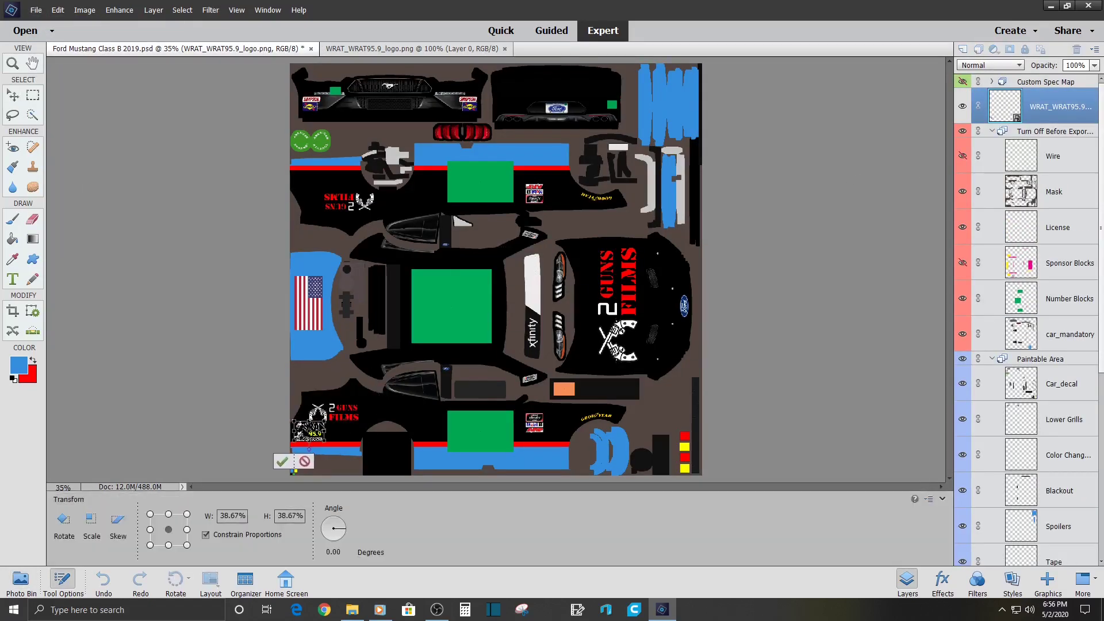
{"action": "key", "text": "Return"}
Step: Add the White Castle logo, then shrink the Reese's logo onto the lower side
{"action": "key", "text": "ctrl+o"}
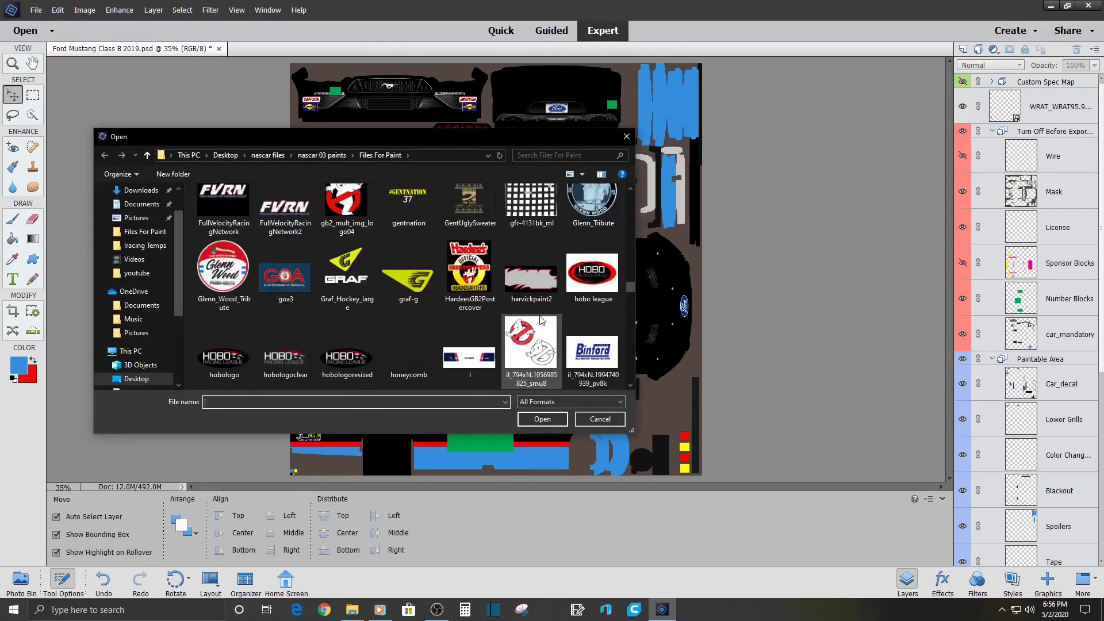
{"action": "type", "text": "WCL"}
{"action": "key", "text": "Return"}
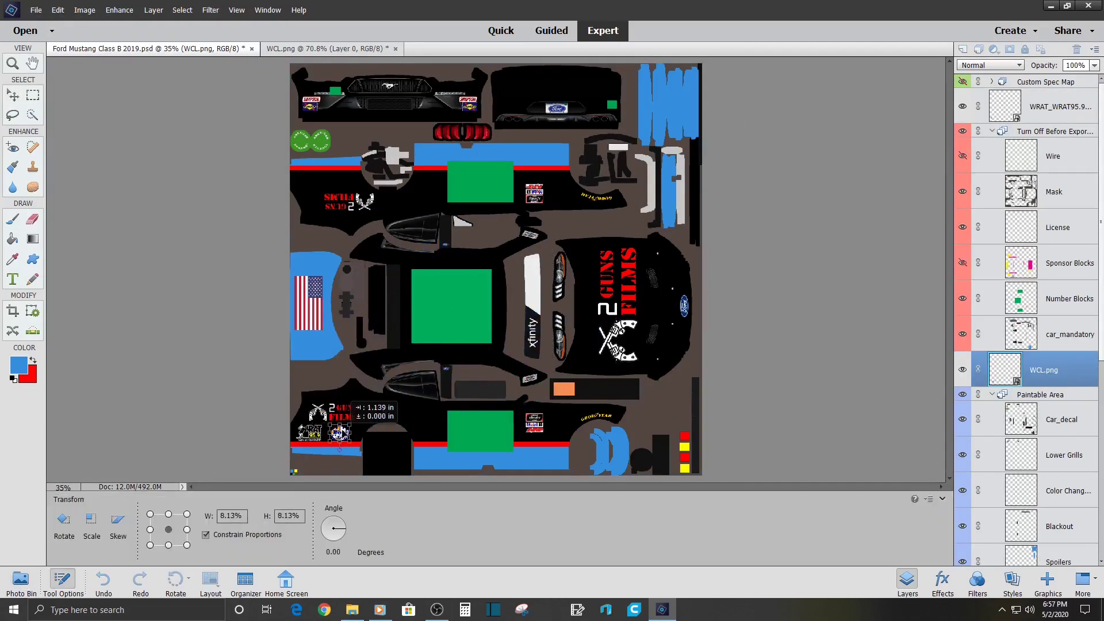
{"action": "key", "text": "ctrl+o"}
{"action": "scroll", "coordinate": [488, 271], "scroll_direction": "down", "scroll_amount": 5}
{"action": "double_click", "coordinate": [489, 270]}
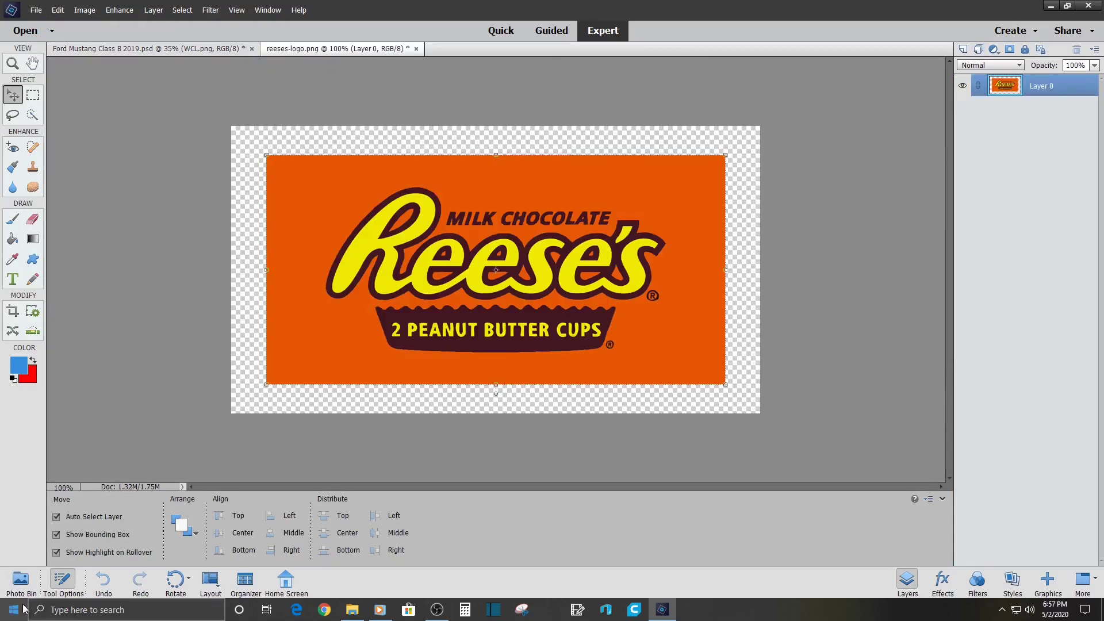
{"action": "left_click_drag", "start_coordinate": [577, 230], "coordinate": [439, 452]}
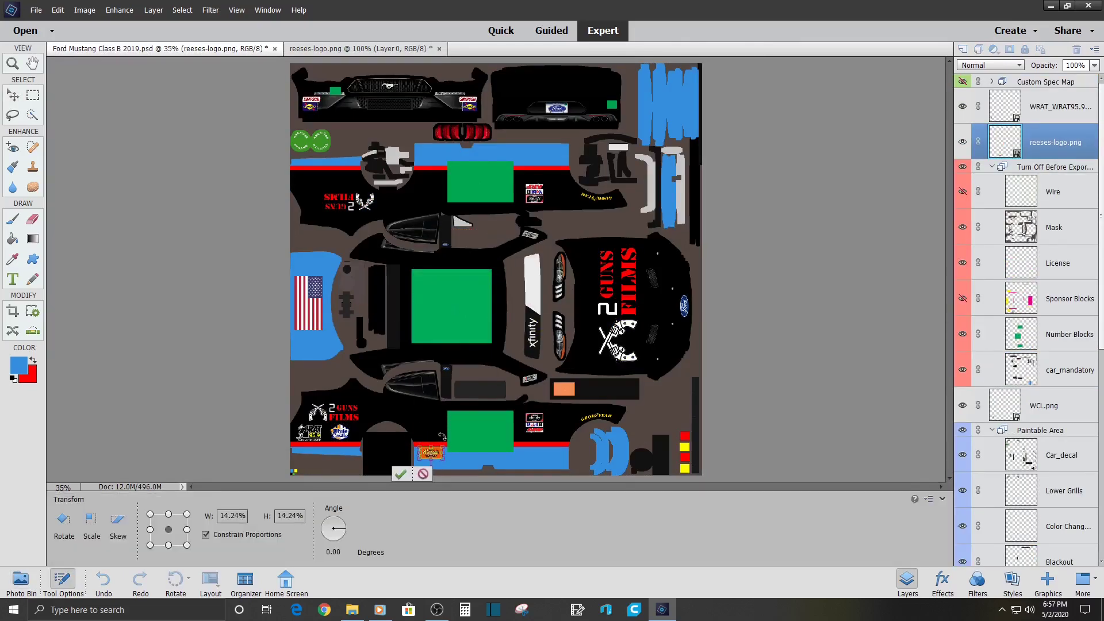
{"action": "key", "text": "Return"}
Step: Bring the Wawa logo into the template, shrunk onto the lower side panel
{"action": "key", "text": "ctrl+o"}
{"action": "scroll", "coordinate": [368, 281], "scroll_direction": "down", "scroll_amount": 5}
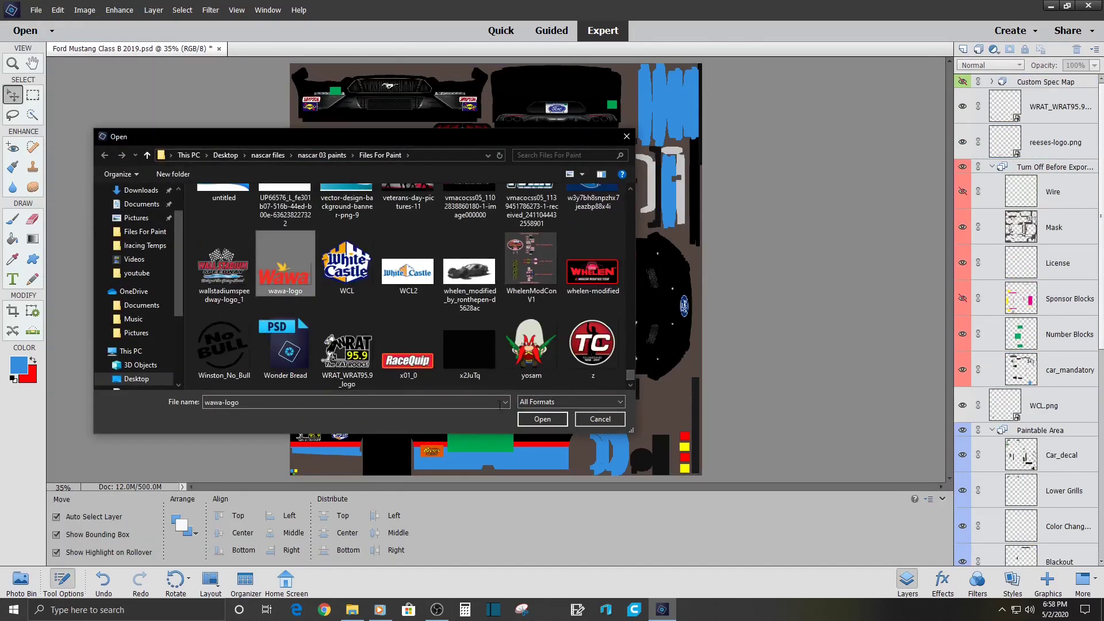
{"action": "key", "text": "Return"}
{"action": "left_click_drag", "start_coordinate": [153, 548], "coordinate": [448, 432]}
{"action": "left_click_drag", "start_coordinate": [578, 396], "coordinate": [443, 427]}
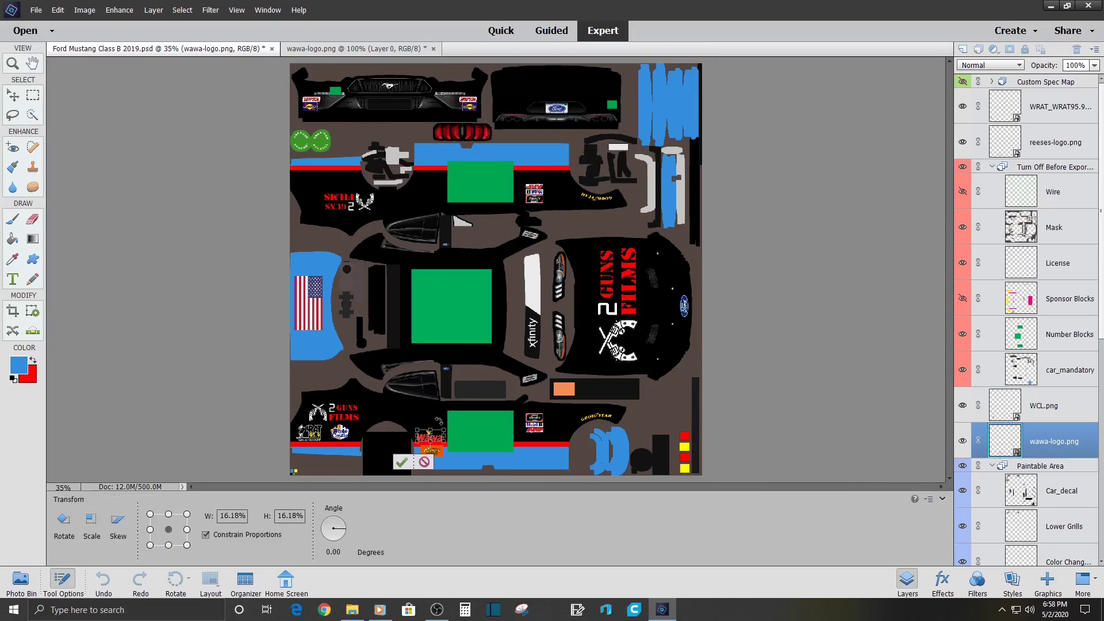
{"action": "left_click", "coordinate": [404, 464]}
Step: Bring in the TC logo, then shift the White Castle and WRAT logos slightly
{"action": "key", "text": "ctrl+o"}
{"action": "key", "text": "Return"}
{"action": "mouse_move", "coordinate": [172, 536]}
{"action": "left_mouse_down"}
{"action": "mouse_move", "coordinate": [494, 266]}
{"action": "mouse_move", "coordinate": [431, 417]}
{"action": "left_mouse_up"}
{"action": "key", "text": "z"}
{"action": "left_click", "coordinate": [373, 424]}
{"action": "key", "text": "v"}
{"action": "left_click_drag", "start_coordinate": [299, 325], "coordinate": [335, 327]}
{"action": "left_click_drag", "start_coordinate": [180, 340], "coordinate": [219, 337]}
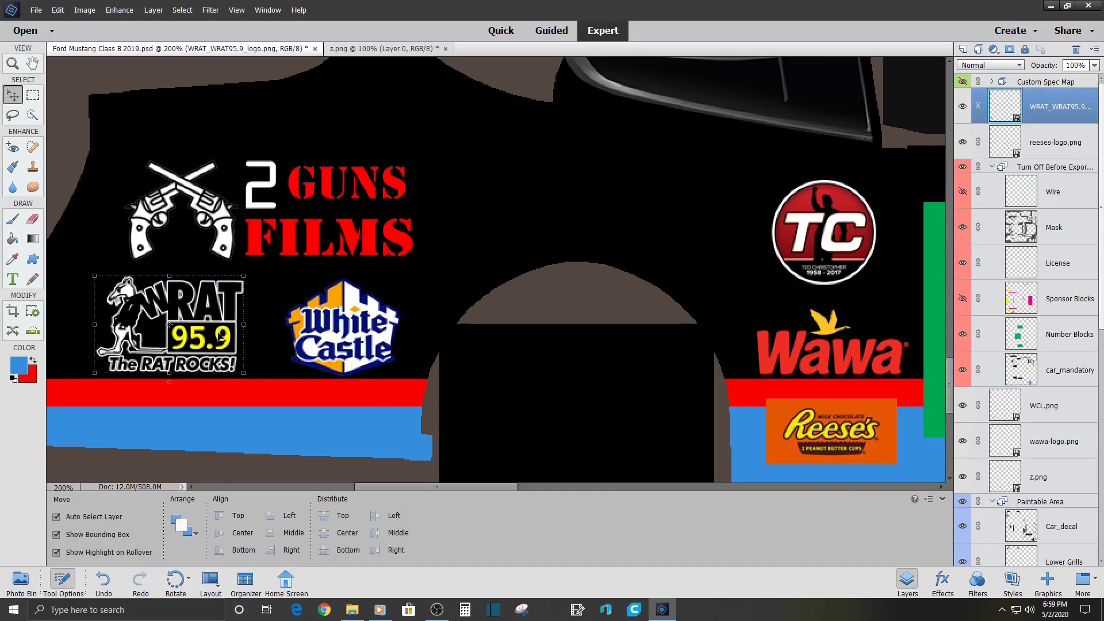
Step: Stack Reese's under Wawa and a shrunken TC logo above Wawa
{"action": "left_click", "coordinate": [932, 322]}
{"action": "scroll", "coordinate": [611, 376], "scroll_direction": "right", "scroll_amount": 5}
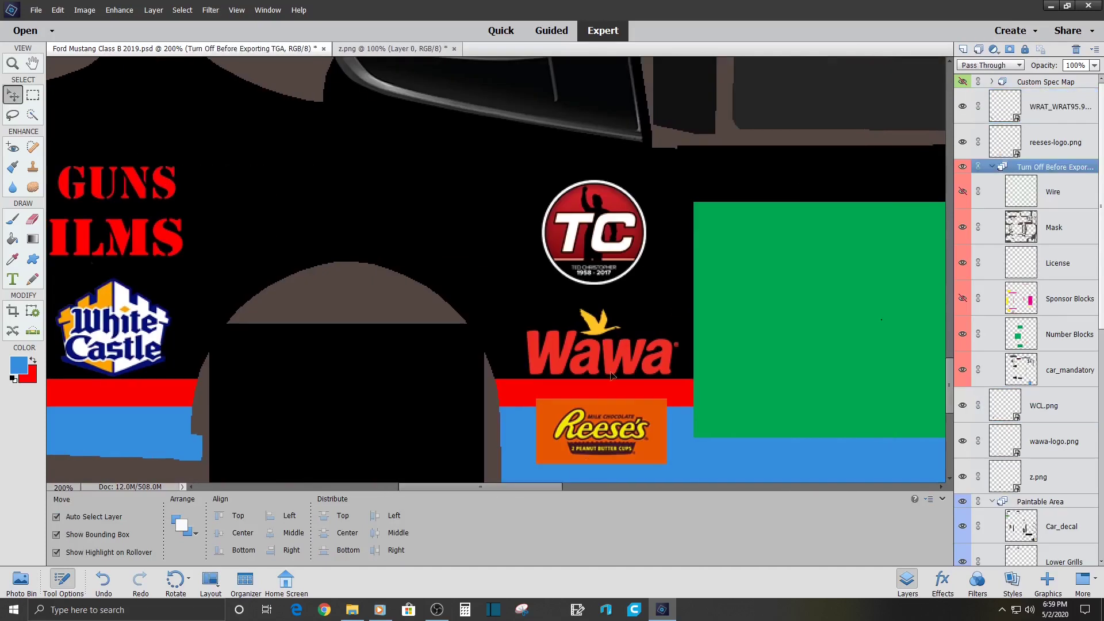
{"action": "left_click_drag", "start_coordinate": [601, 431], "coordinate": [603, 407]}
{"action": "left_click", "coordinate": [626, 363]}
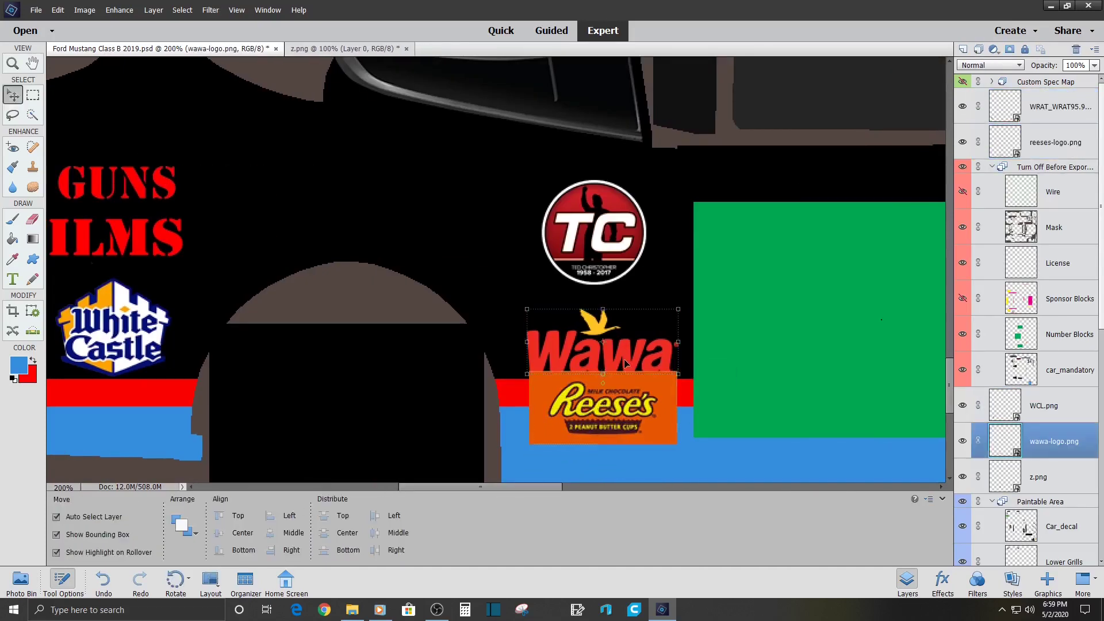
{"action": "left_click_drag", "start_coordinate": [625, 364], "coordinate": [625, 342]}
{"action": "left_click", "coordinate": [594, 233]}
{"action": "left_click_drag", "start_coordinate": [645, 284], "coordinate": [610, 248]}
{"action": "key", "text": "Return"}
{"action": "left_click", "coordinate": [224, 419]}
{"action": "key", "text": "z"}
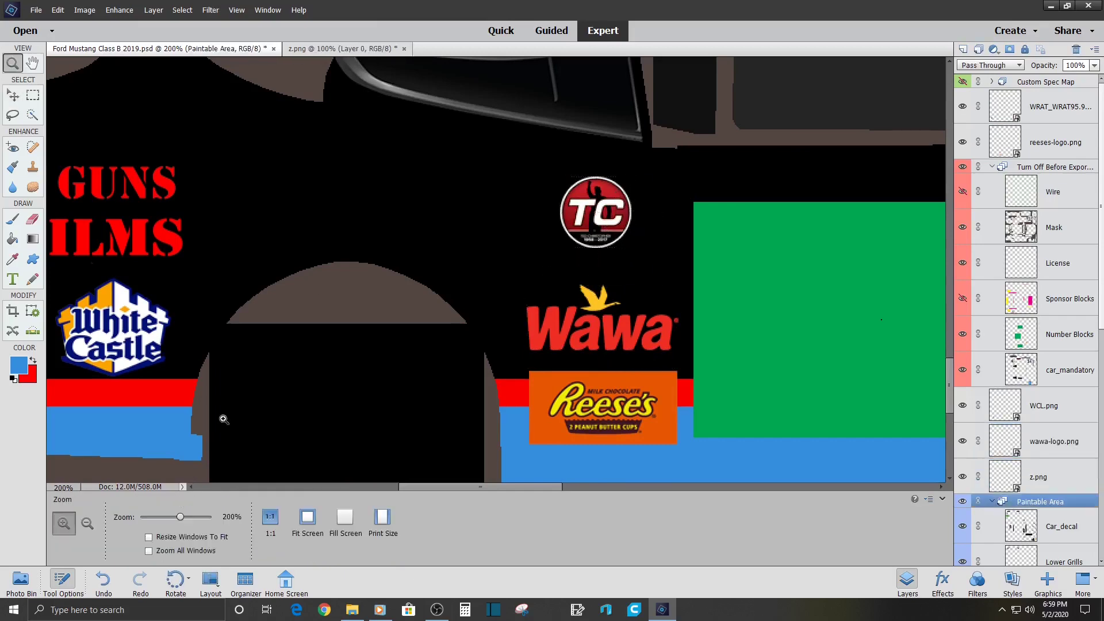
{"action": "left_click_drag", "start_coordinate": [180, 517], "coordinate": [149, 516]}
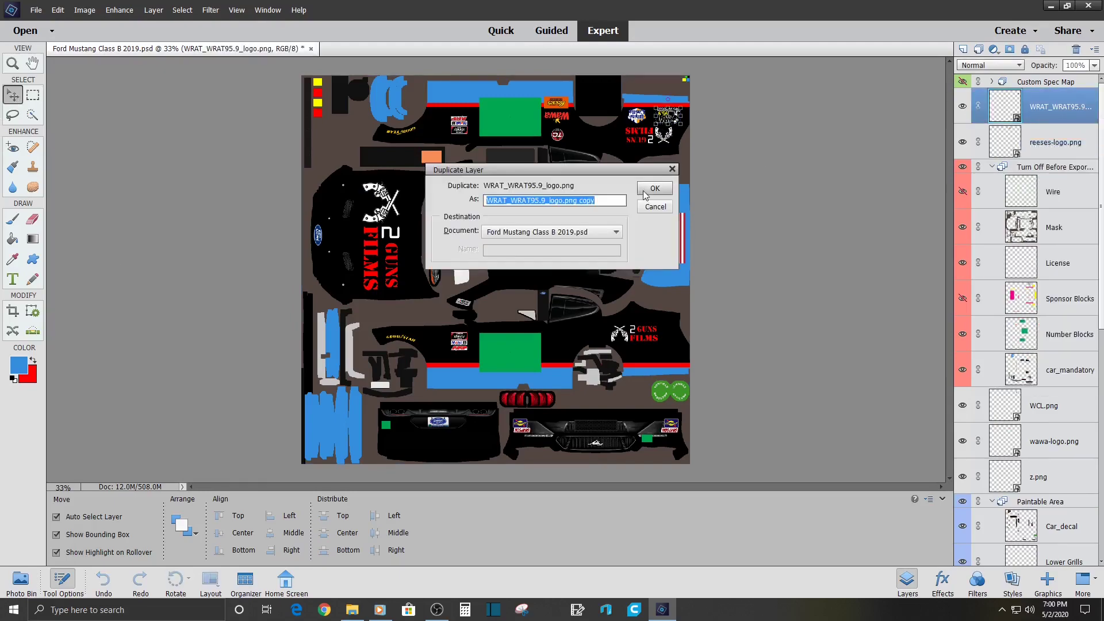
Step: Duplicate the WRAT and Wawa logo layers, moving the WRAT and Reese's copies to the other side
{"action": "left_click", "coordinate": [654, 189]}
{"action": "left_click_drag", "start_coordinate": [667, 115], "coordinate": [667, 349]}
{"action": "left_click_drag", "start_coordinate": [563, 107], "coordinate": [563, 370]}
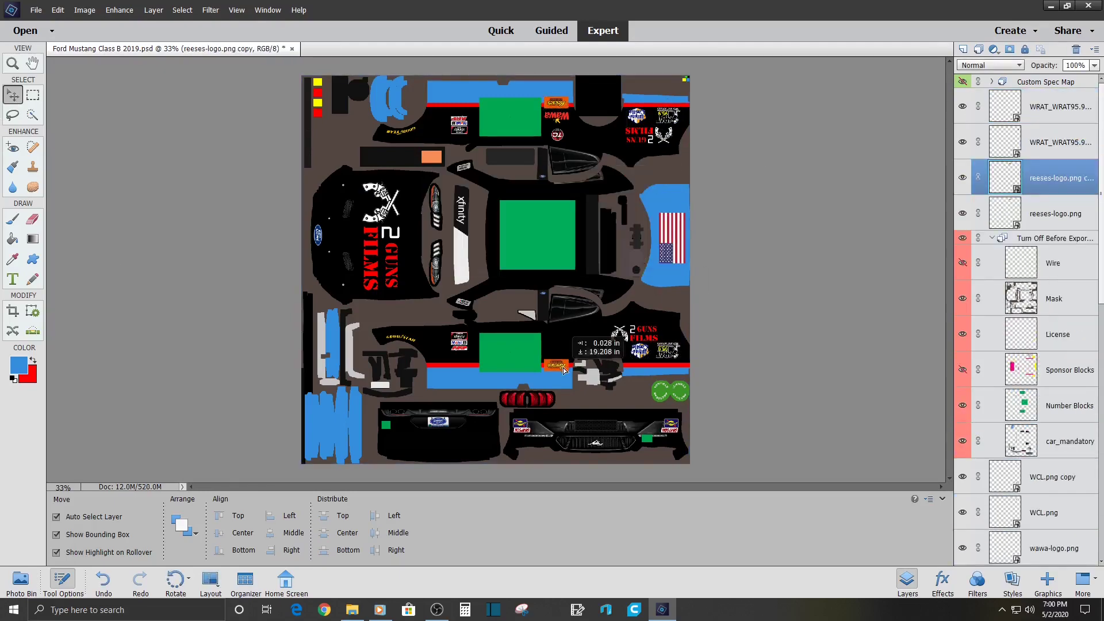
{"action": "left_click", "coordinate": [655, 188]}
Step: Open the 20180216_175327p.png logo image
{"action": "key", "text": "ctrl+o"}
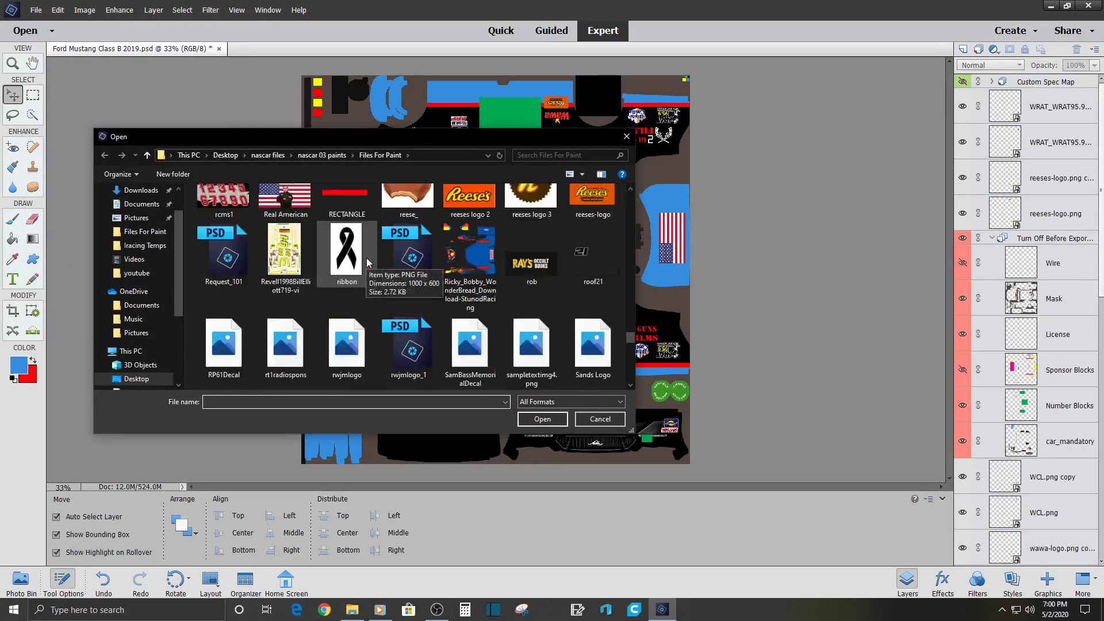
{"action": "scroll", "coordinate": [368, 263], "scroll_direction": "down", "scroll_amount": 10}
{"action": "scroll", "coordinate": [368, 263], "scroll_direction": "down", "scroll_amount": 10}
{"action": "scroll", "coordinate": [368, 263], "scroll_direction": "down", "scroll_amount": 10}
{"action": "double_click", "coordinate": [346, 253]}
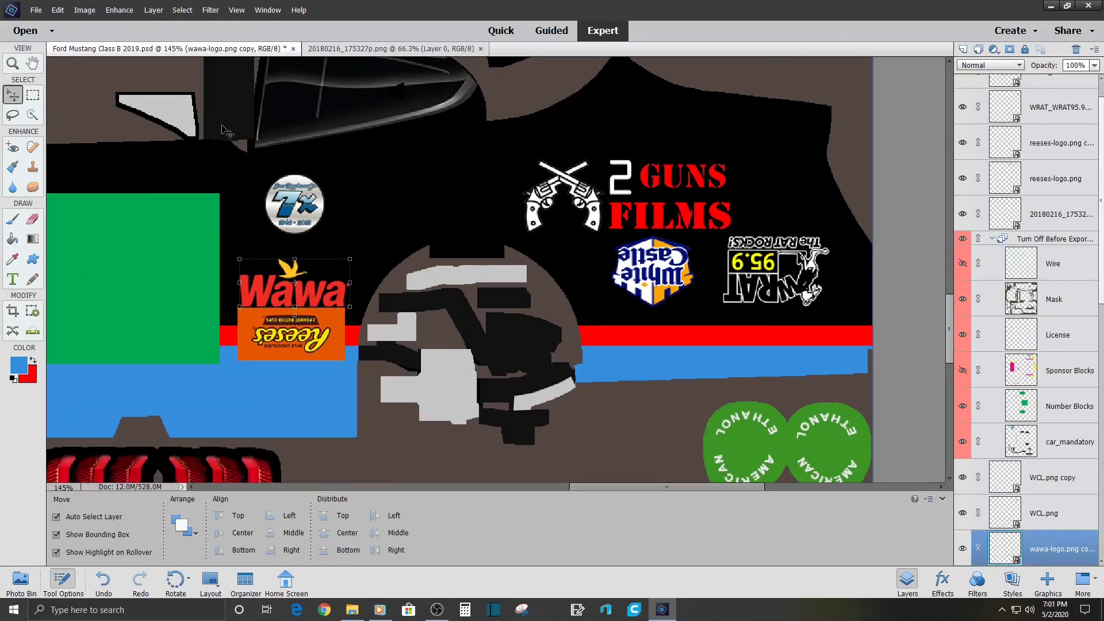
Step: Rotate the Reese's copy 180° upright and nudge the Wawa logo lower
{"action": "left_click", "coordinate": [290, 334]}
{"action": "left_click", "coordinate": [85, 10]}
{"action": "left_click", "coordinate": [218, 172]}
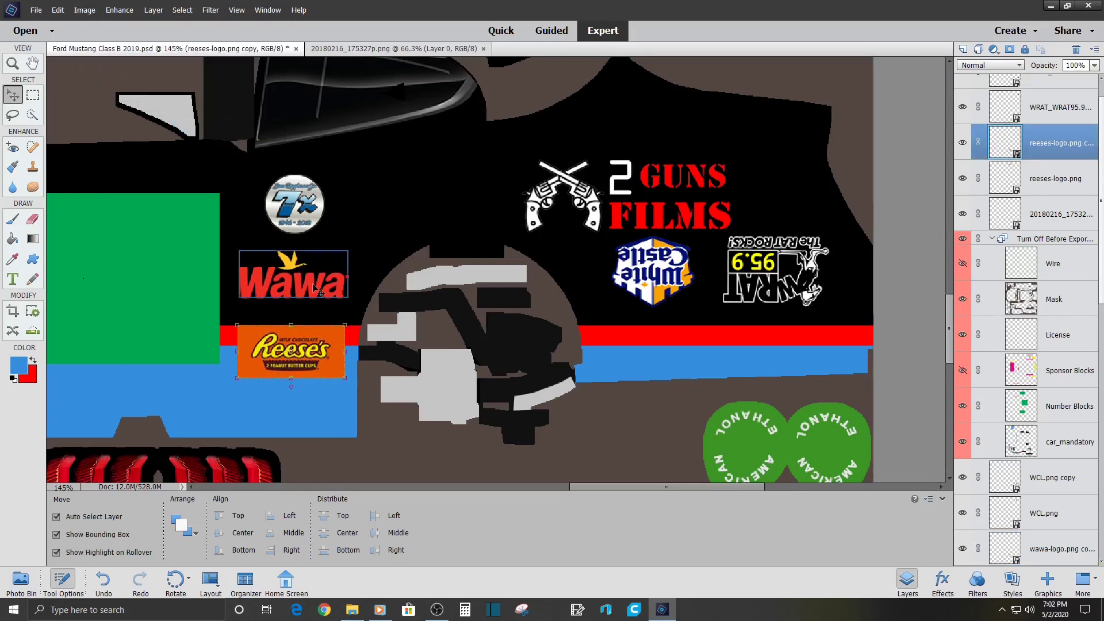
{"action": "left_click_drag", "start_coordinate": [318, 291], "coordinate": [319, 295]}
{"action": "left_click", "coordinate": [283, 357]}
Step: Rotate the White Castle and WRAT 95.9 copies upright, nudging WRAT right
{"action": "left_click", "coordinate": [674, 284]}
{"action": "left_click", "coordinate": [85, 10]}
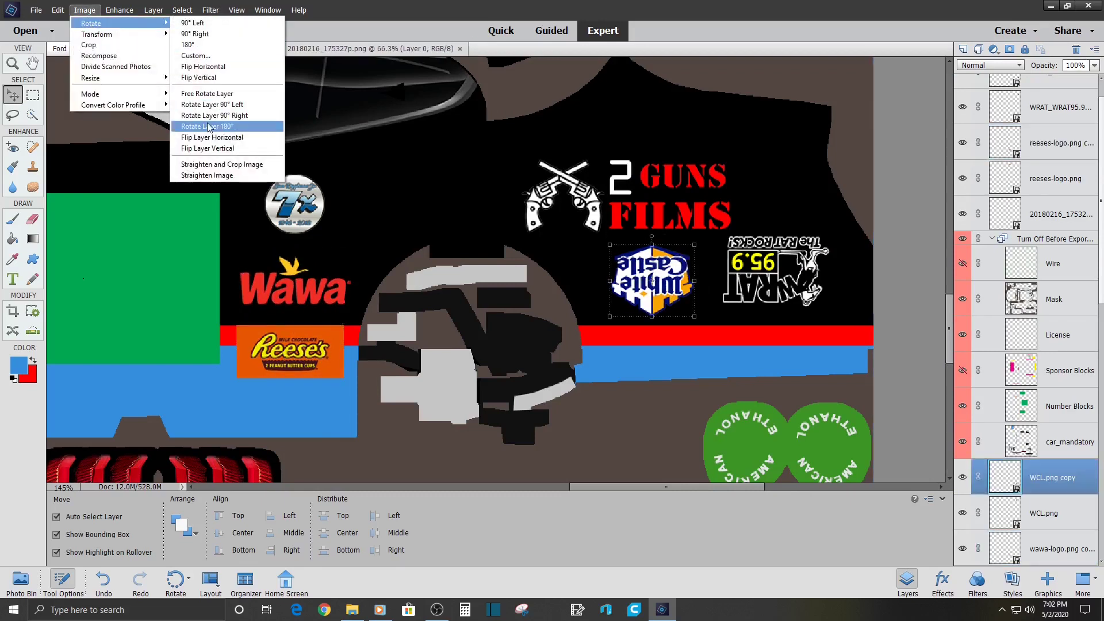
{"action": "left_click", "coordinate": [225, 123]}
{"action": "left_click", "coordinate": [771, 276]}
{"action": "left_click", "coordinate": [84, 10]}
{"action": "left_click", "coordinate": [225, 123]}
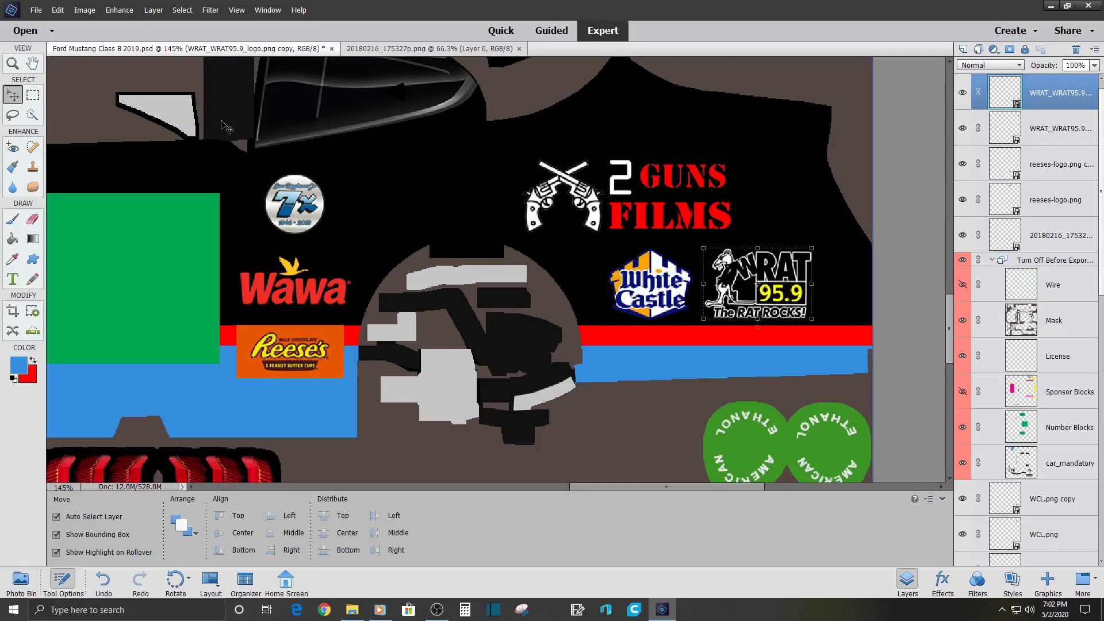
{"action": "key", "text": "shift+Right"}
{"action": "key", "text": "shift+Right"}
Step: Zoom out and rotate the whole template 180°
{"action": "key", "text": "z"}
{"action": "left_click_drag", "start_coordinate": [163, 517], "coordinate": [152, 528]}
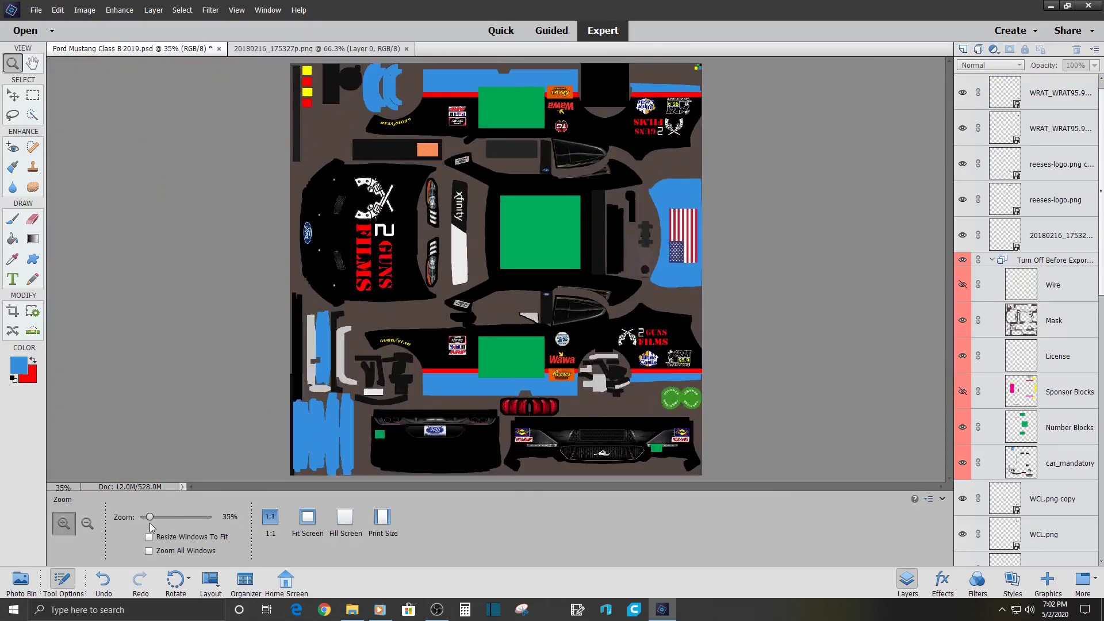
{"action": "key", "text": "v"}
{"action": "left_click", "coordinate": [85, 10]}
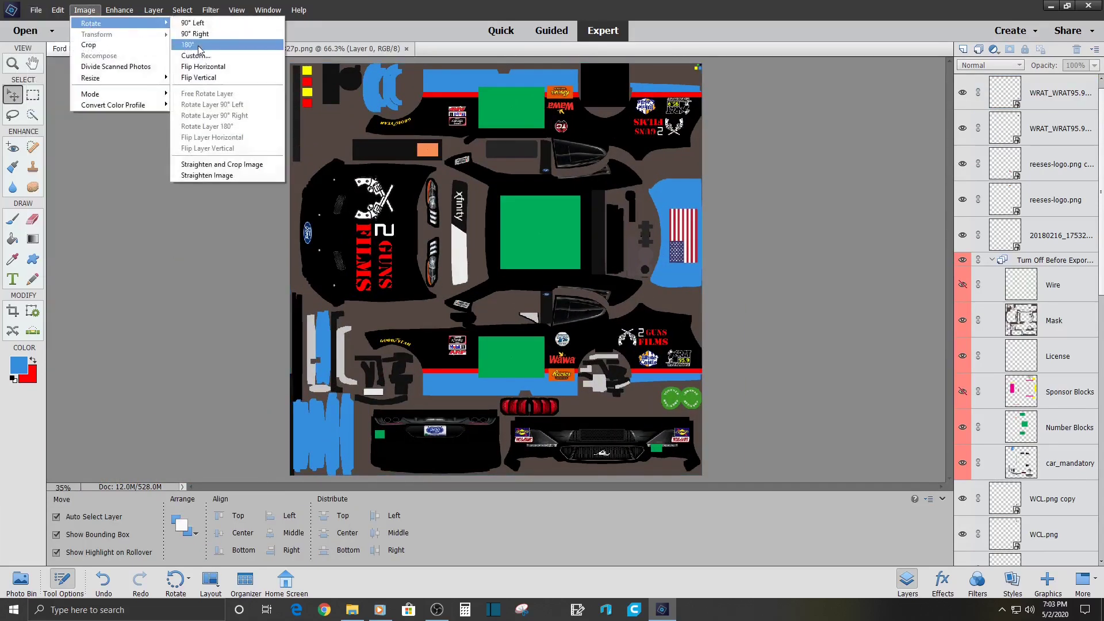
{"action": "left_click", "coordinate": [195, 46]}
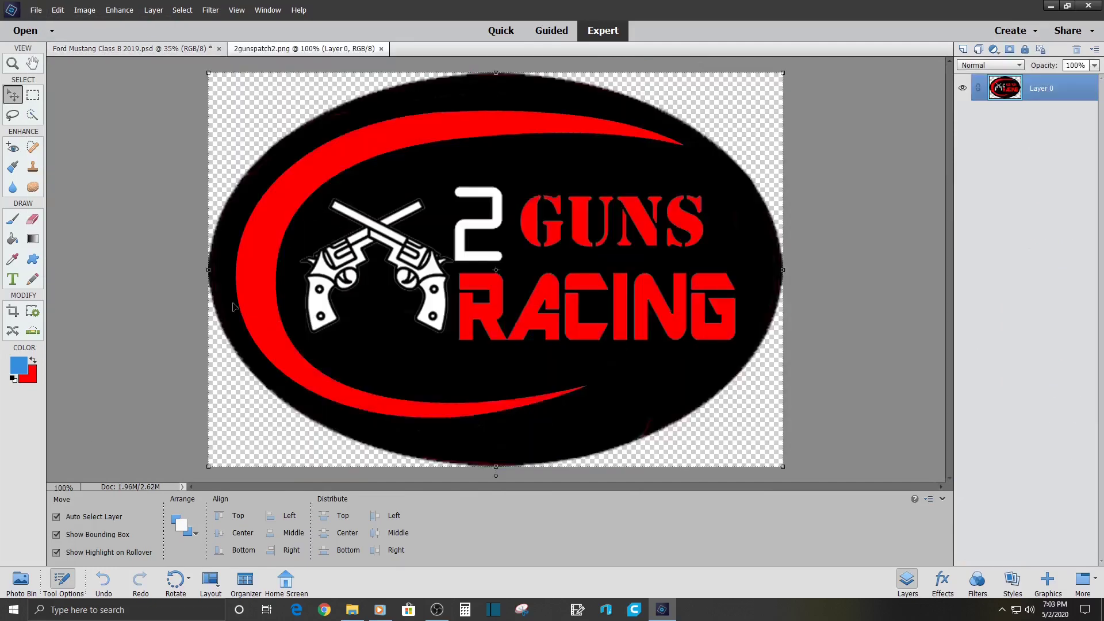
Step: Place a shrunken 2 Guns Racing patch from the Photo Bin, layered above the group
{"action": "left_click", "coordinate": [21, 581]}
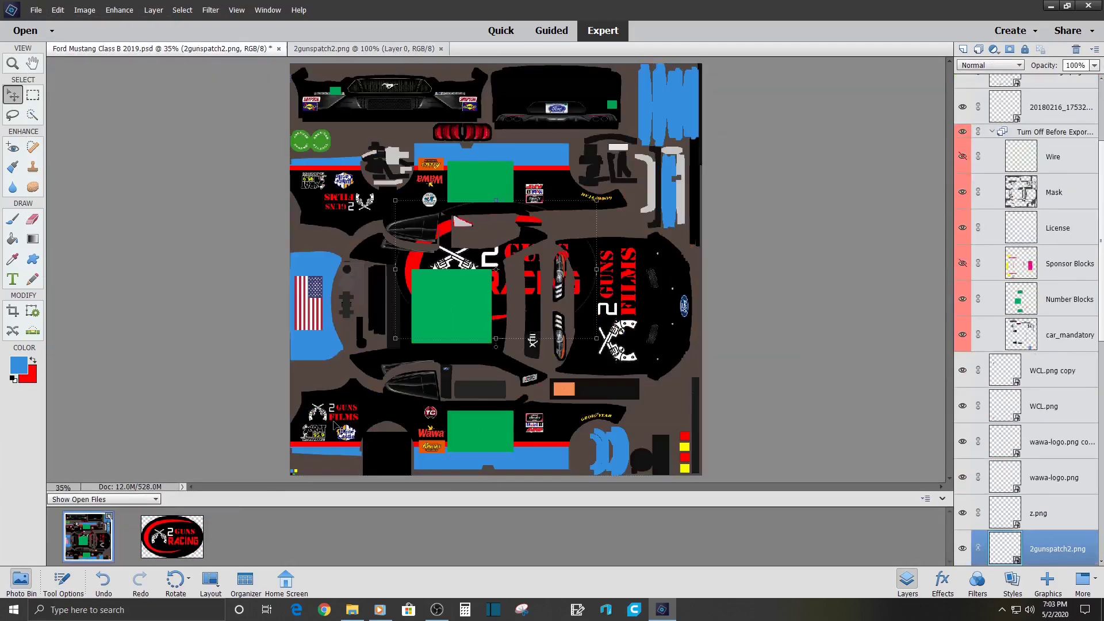
{"action": "left_click_drag", "start_coordinate": [172, 537], "coordinate": [488, 170]}
{"action": "left_click_drag", "start_coordinate": [1034, 248], "coordinate": [1033, 270]}
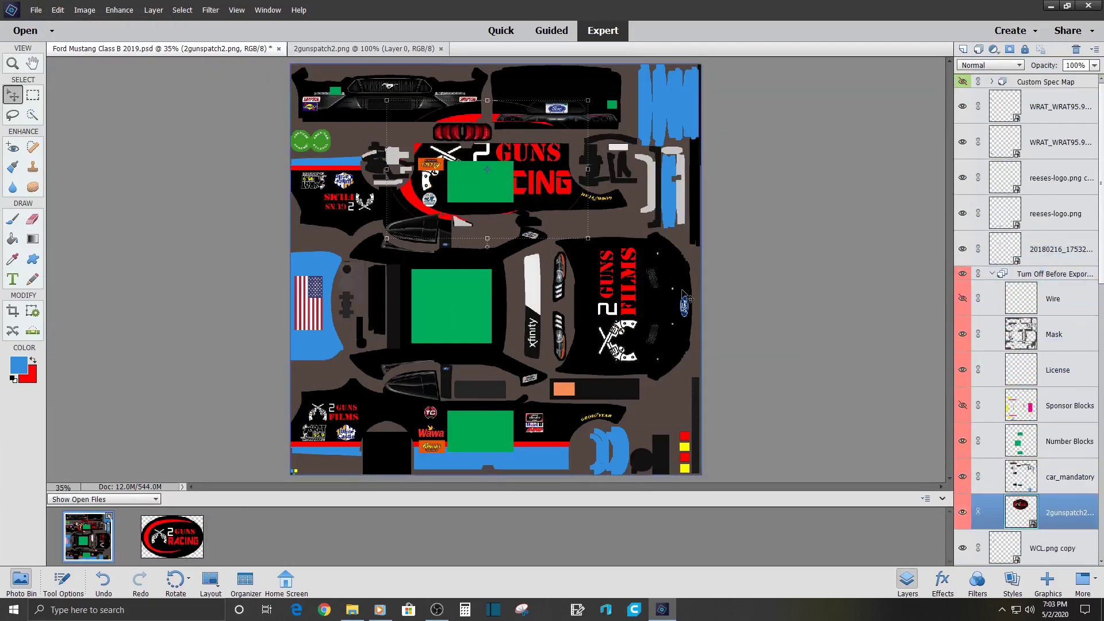
{"action": "left_click_drag", "start_coordinate": [387, 238], "coordinate": [415, 148]}
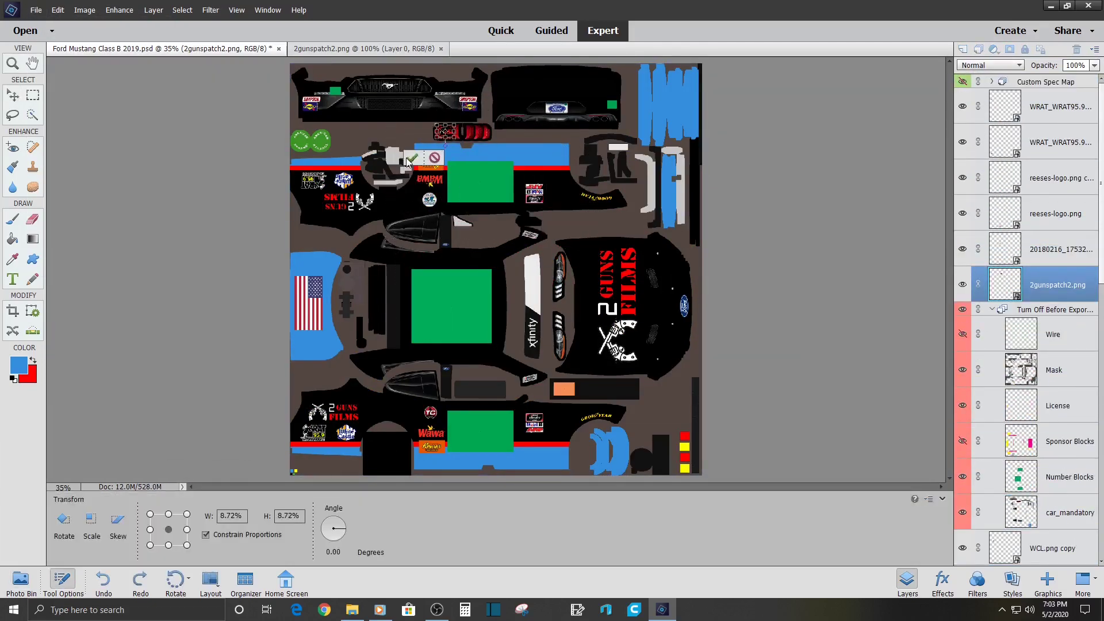
{"action": "key", "text": "z"}
{"action": "left_click", "coordinate": [446, 132]}
Step: Duplicate the patch and move the resized copy beside the grille light bar
{"action": "key", "text": "v"}
{"action": "scroll", "coordinate": [415, 230], "scroll_direction": "up", "scroll_amount": 6}
{"action": "left_click_drag", "start_coordinate": [415, 445], "coordinate": [415, 202]}
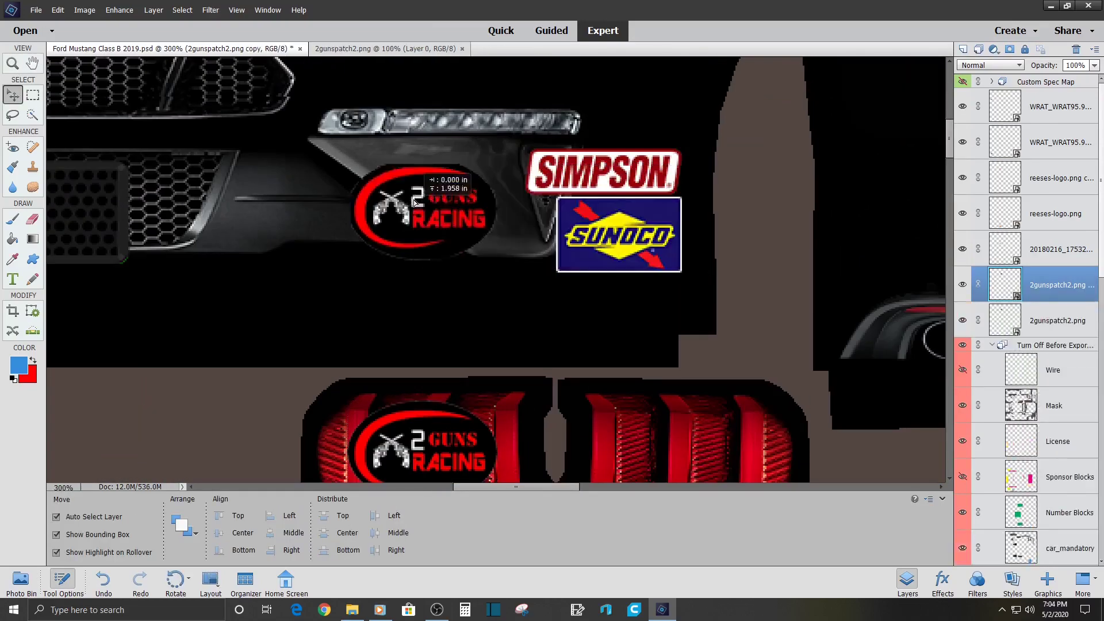
{"action": "scroll", "coordinate": [415, 202], "scroll_direction": "up", "scroll_amount": 3}
{"action": "left_click_drag", "start_coordinate": [521, 137], "coordinate": [438, 198]}
{"action": "key", "text": "Return"}
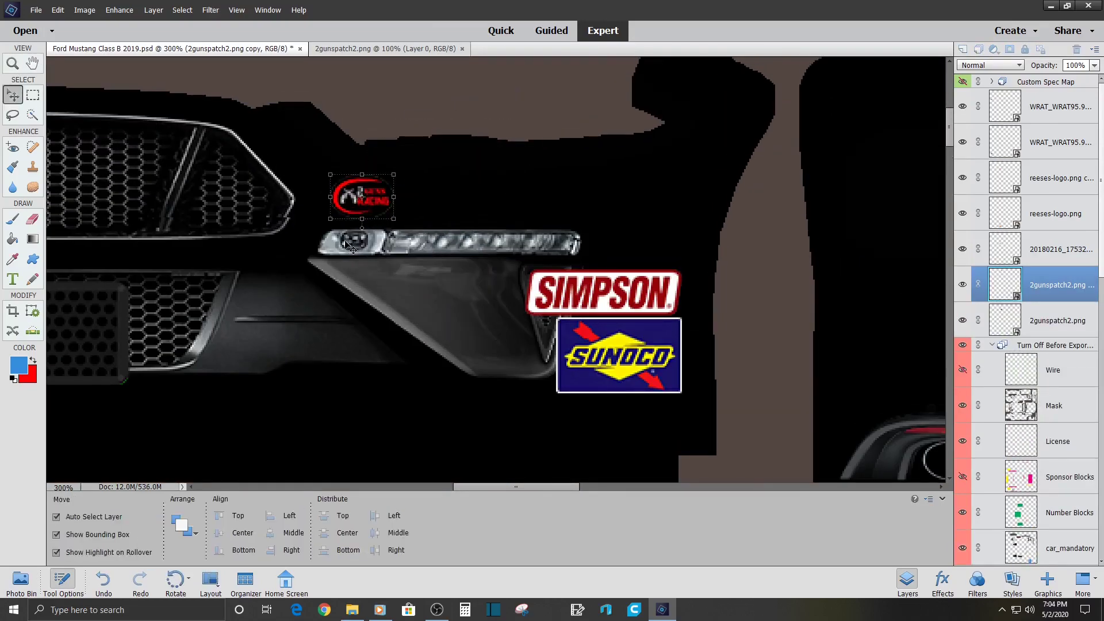
Step: Fine-tune the logo copy's size with Free Transform, then fit the whole texture in view
{"action": "key", "text": "z"}
{"action": "left_click_drag", "start_coordinate": [175, 517], "coordinate": [157, 519]}
{"action": "left_click", "coordinate": [471, 259]}
{"action": "key", "text": "ctrl+t"}
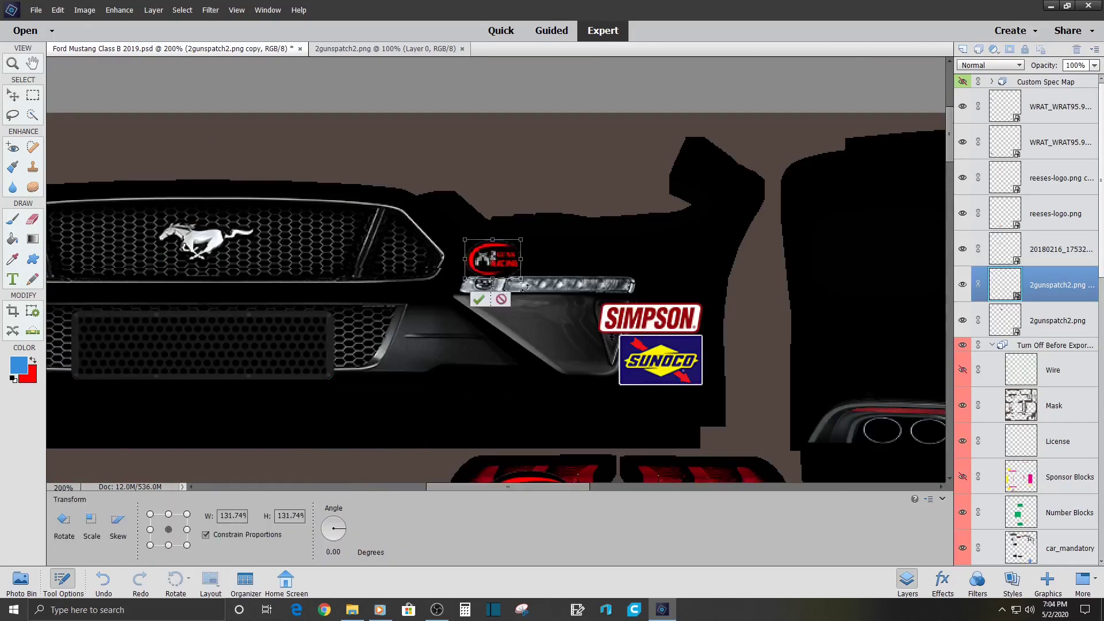
{"action": "key", "text": "Return"}
{"action": "key", "text": "z"}
{"action": "key", "text": "ctrl+0"}
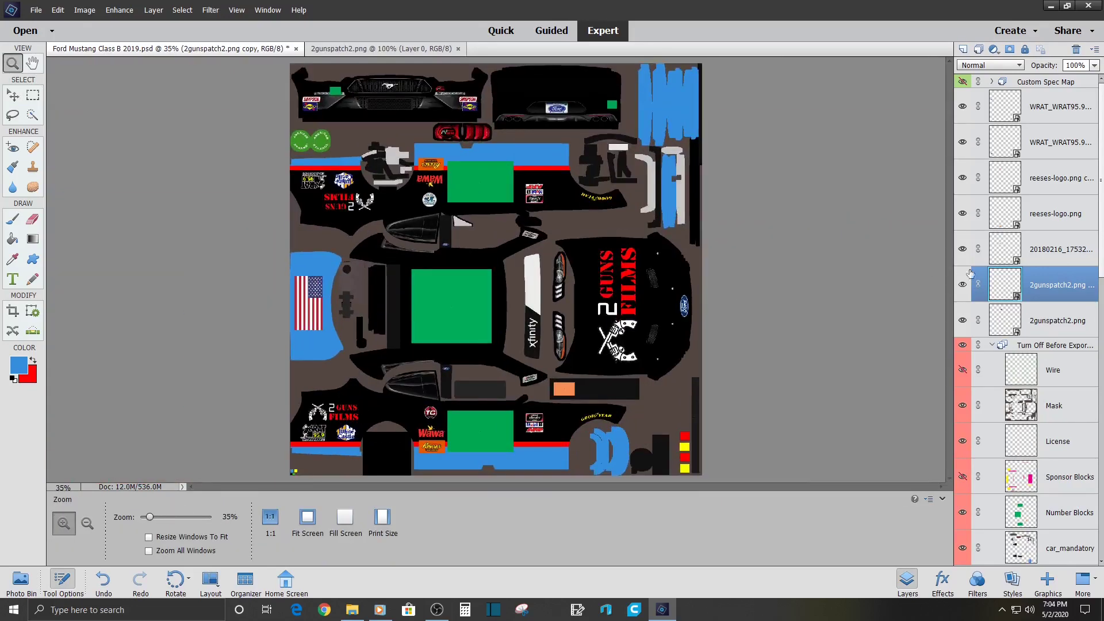
Step: Hide the green Number Blocks layer
{"action": "left_click", "coordinate": [962, 512]}
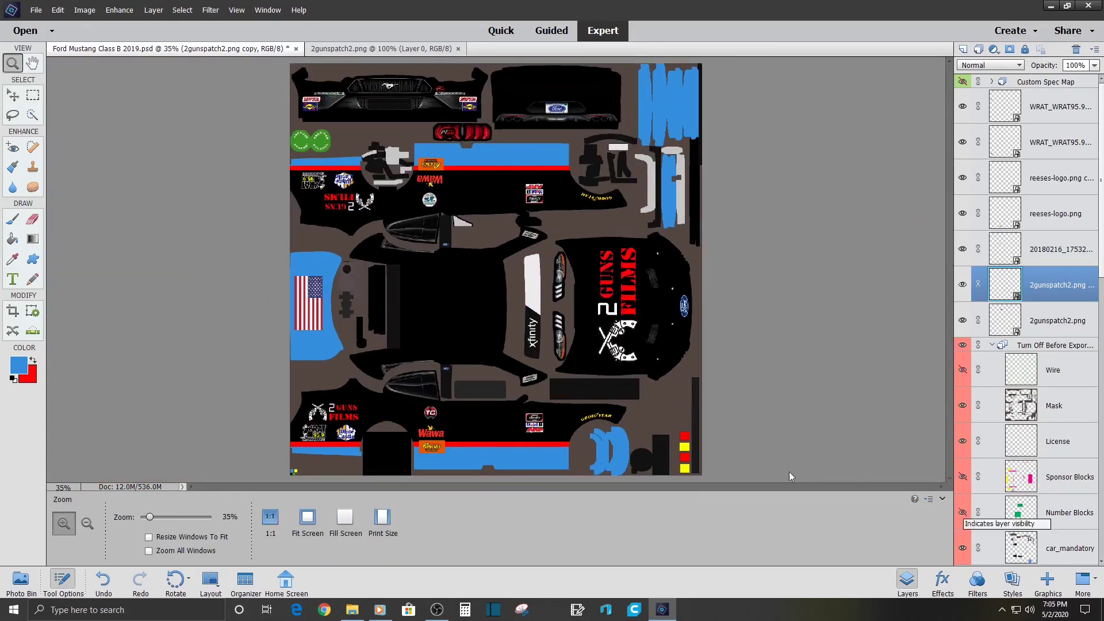
{"action": "scroll", "coordinate": [1035, 402], "scroll_direction": "down", "scroll_amount": 5}
{"action": "left_click", "coordinate": [1059, 537]}
{"action": "key", "text": "v"}
{"action": "scroll", "coordinate": [1042, 494], "scroll_direction": "down", "scroll_amount": 3}
{"action": "scroll", "coordinate": [1035, 345], "scroll_direction": "up", "scroll_amount": 10}
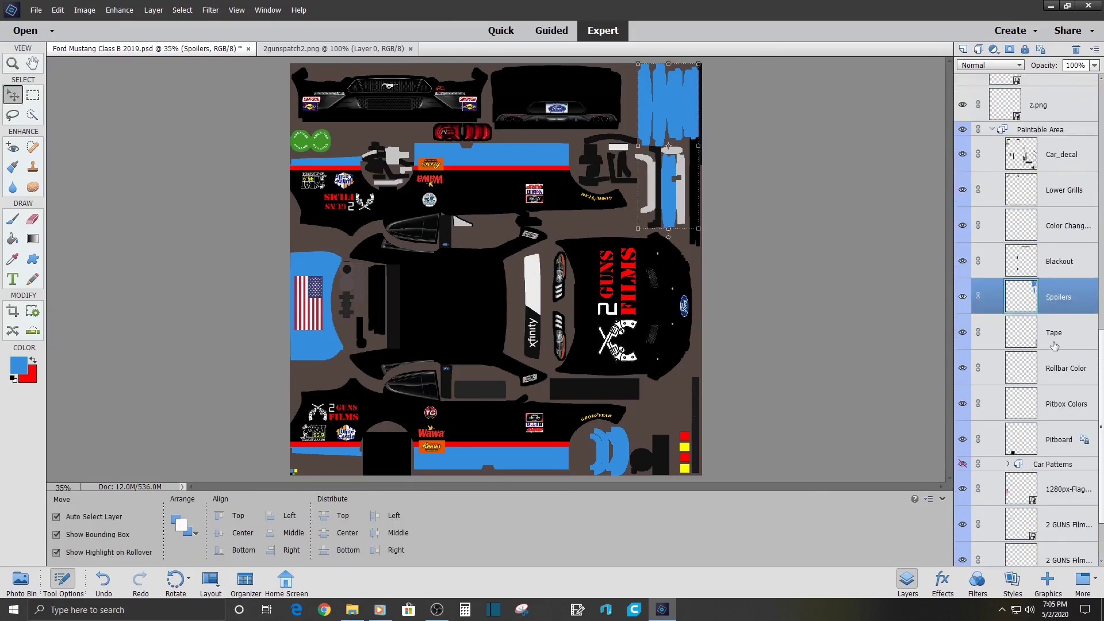
{"action": "scroll", "coordinate": [1035, 345], "scroll_direction": "down", "scroll_amount": 3}
Step: Toggle the Car_decal layer off and back on
{"action": "left_click", "coordinate": [989, 363]}
{"action": "left_click", "coordinate": [962, 363]}
{"action": "left_click", "coordinate": [988, 399]}
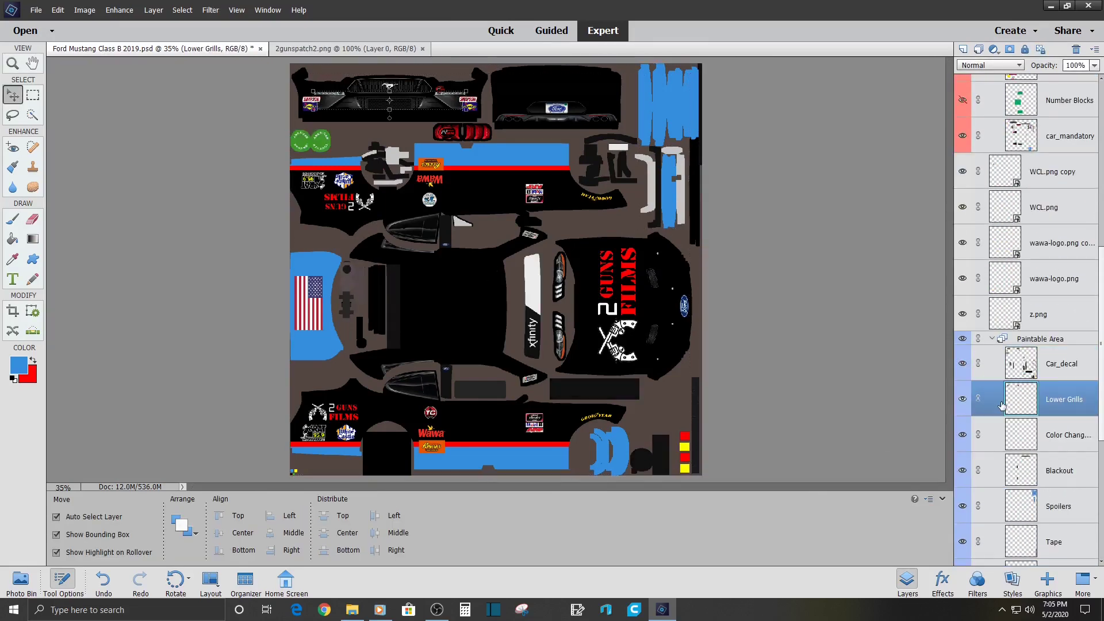
{"action": "scroll", "coordinate": [988, 401], "scroll_direction": "up", "scroll_amount": 2}
{"action": "scroll", "coordinate": [988, 400], "scroll_direction": "up", "scroll_amount": 3}
{"action": "scroll", "coordinate": [988, 401], "scroll_direction": "up", "scroll_amount": 6}
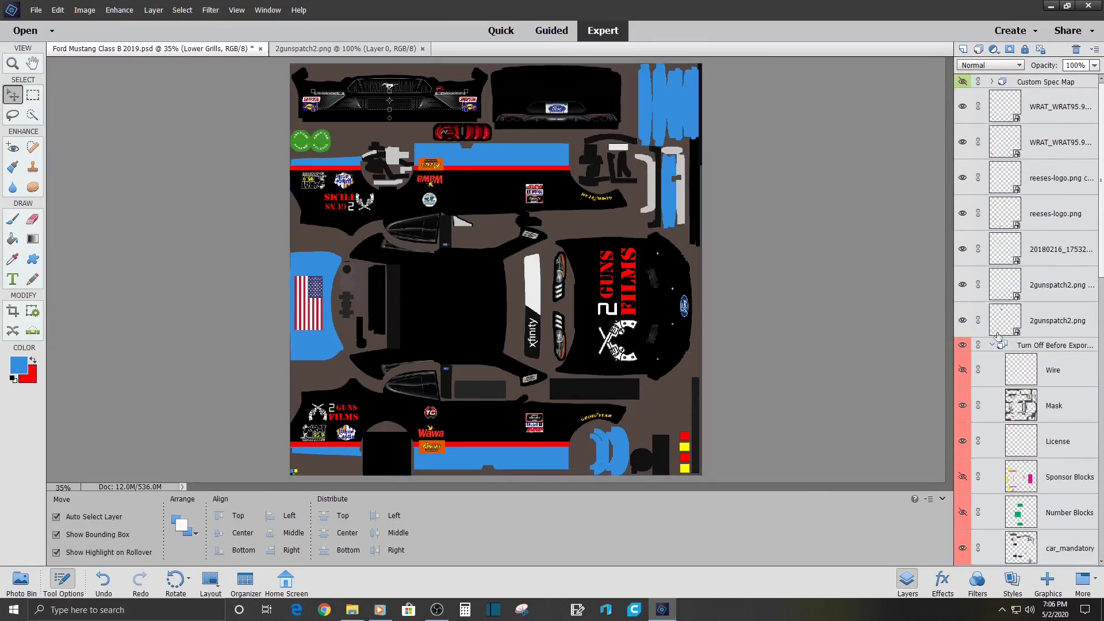
Step: Show the pink and yellow Sponsor Blocks layer
{"action": "left_click", "coordinate": [963, 476]}
{"action": "scroll", "coordinate": [1029, 403], "scroll_direction": "down", "scroll_amount": 5}
{"action": "left_click", "coordinate": [1040, 555]}
{"action": "scroll", "coordinate": [1012, 357], "scroll_direction": "up", "scroll_amount": 5}
{"action": "scroll", "coordinate": [1004, 359], "scroll_direction": "down", "scroll_amount": 8}
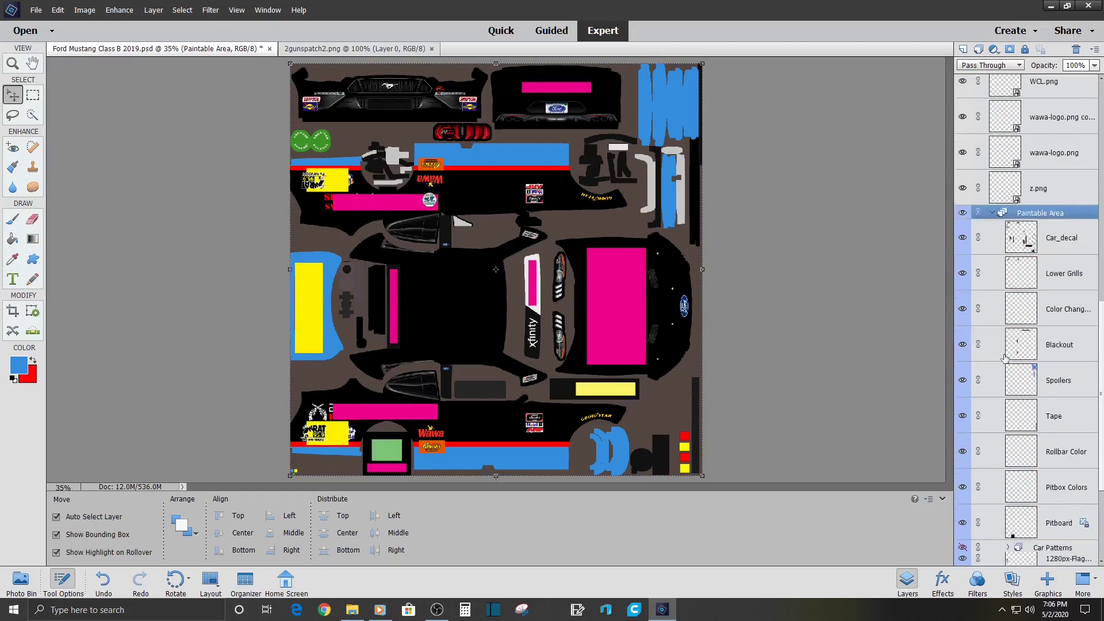
{"action": "scroll", "coordinate": [1004, 359], "scroll_direction": "down", "scroll_amount": 5}
Step: Move the 2 GUNS FILMS logo into the top group, upright and shrunk into the rear-bumper pink block
{"action": "left_click", "coordinate": [1035, 451]}
{"action": "key", "text": "ctrl+z"}
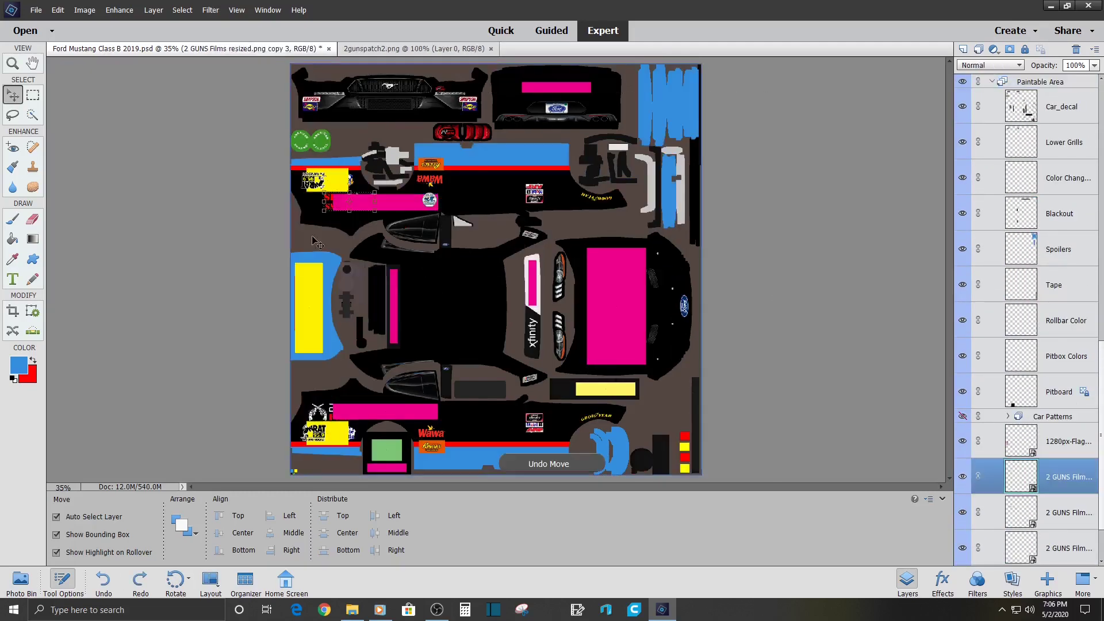
{"action": "key", "text": "z"}
{"action": "left_click", "coordinate": [583, 168]}
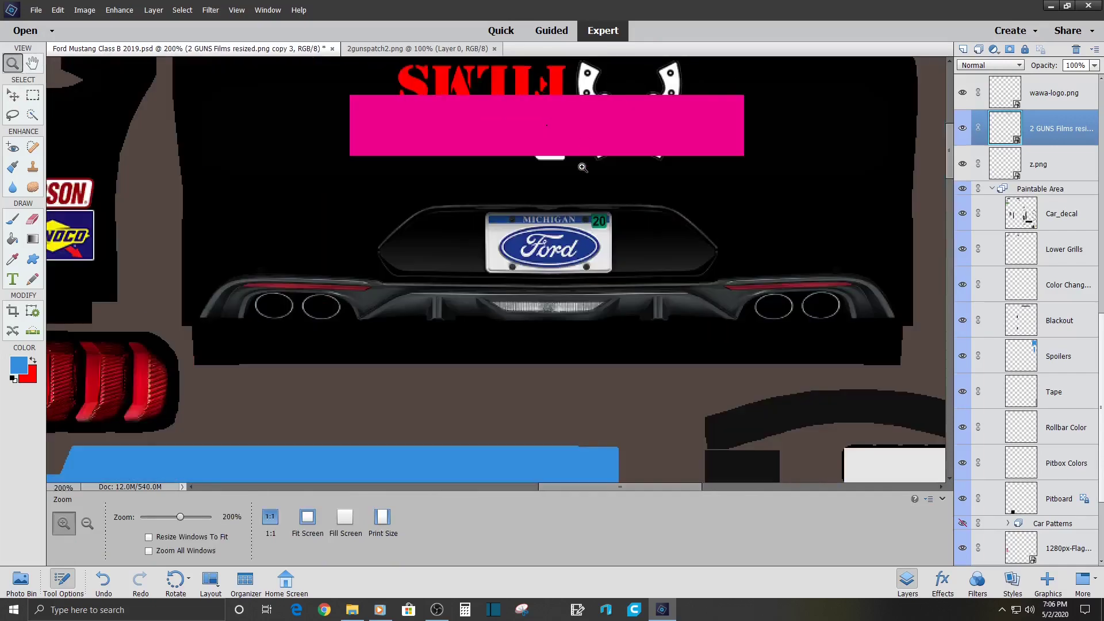
{"action": "left_click_drag", "start_coordinate": [1061, 128], "coordinate": [1053, 230]}
{"action": "left_click", "coordinate": [85, 10]}
{"action": "left_click", "coordinate": [230, 93]}
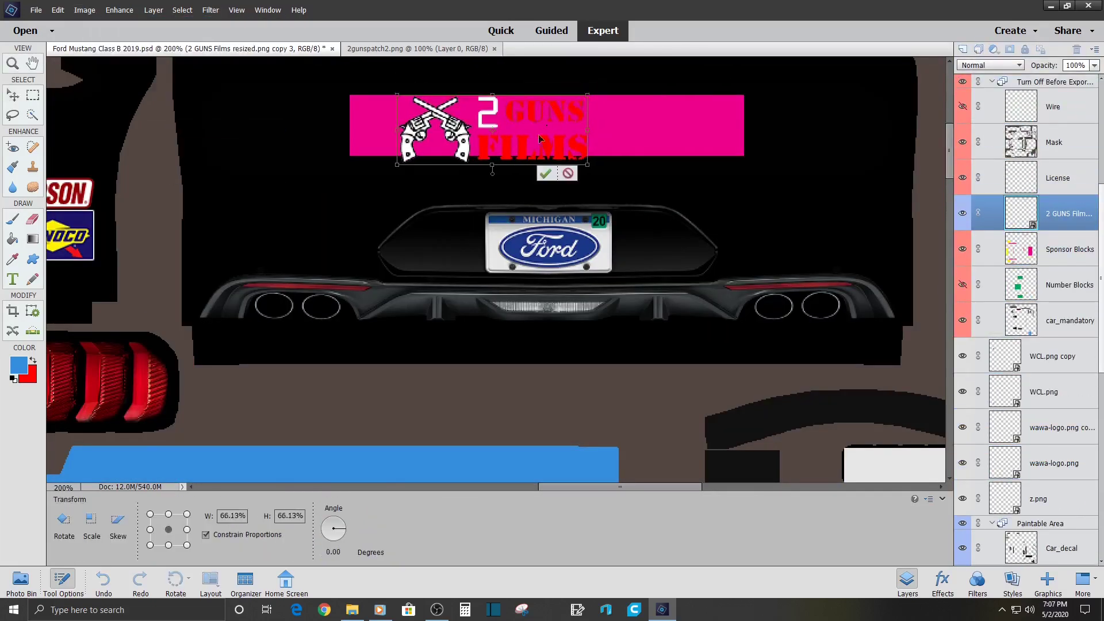
{"action": "left_click_drag", "start_coordinate": [397, 165], "coordinate": [423, 154]}
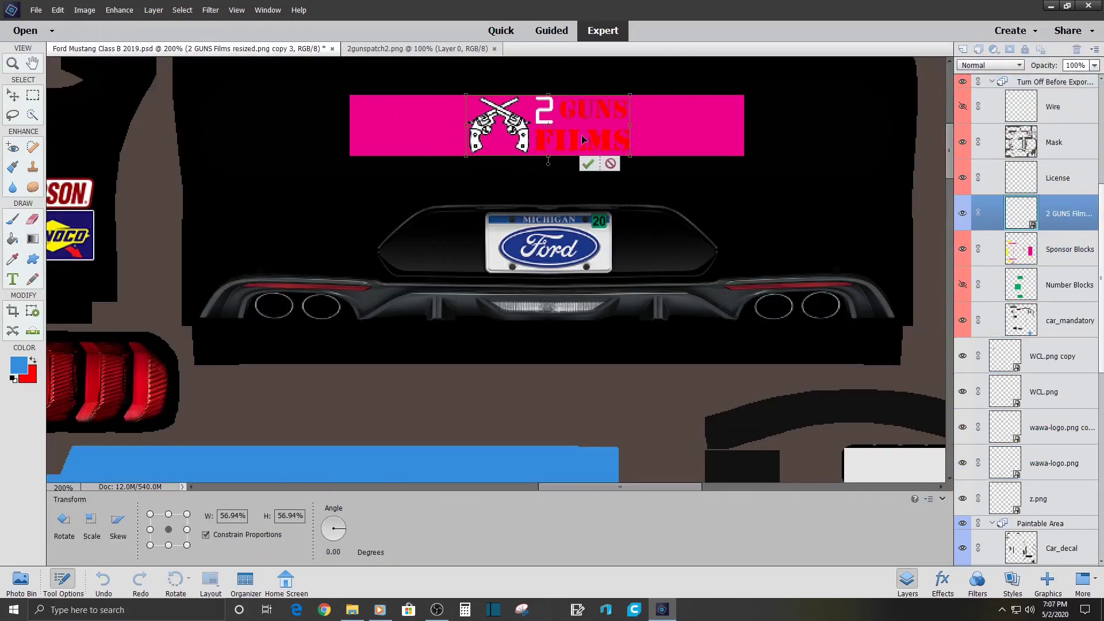
{"action": "left_click", "coordinate": [587, 164]}
Step: Hide the pink sponsor block and template guide layers, keeping the 2 GUNS FILMS logo visible
{"action": "left_click", "coordinate": [963, 220]}
{"action": "left_click", "coordinate": [1013, 503]}
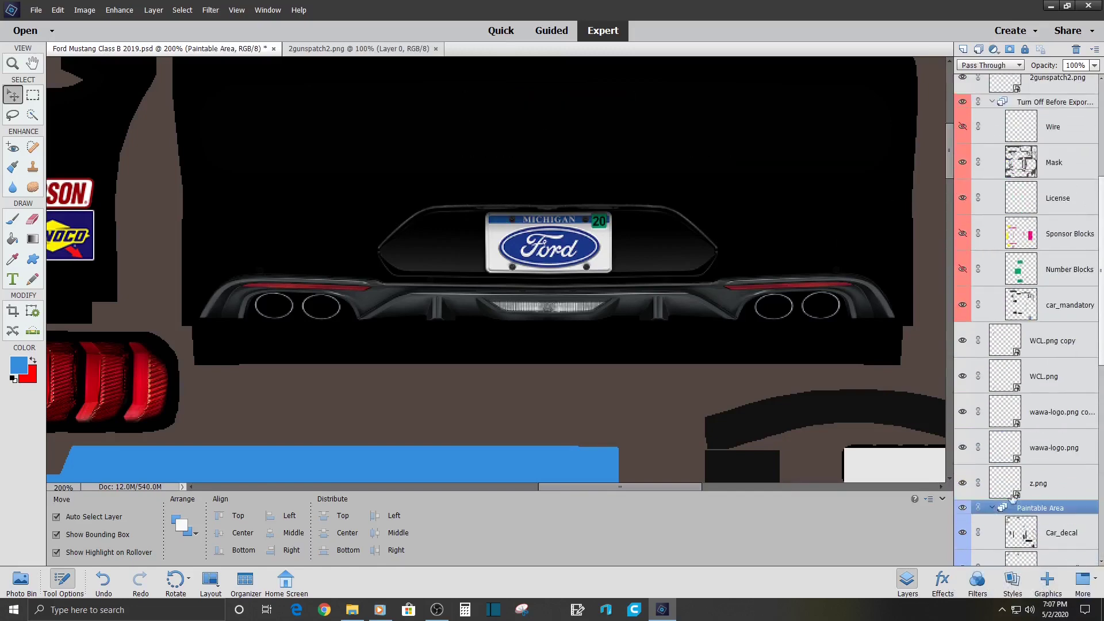
{"action": "scroll", "coordinate": [1013, 495], "scroll_direction": "up", "scroll_amount": 5}
{"action": "left_click", "coordinate": [1053, 111]}
{"action": "left_click", "coordinate": [963, 123]}
{"action": "left_click", "coordinate": [894, 289]}
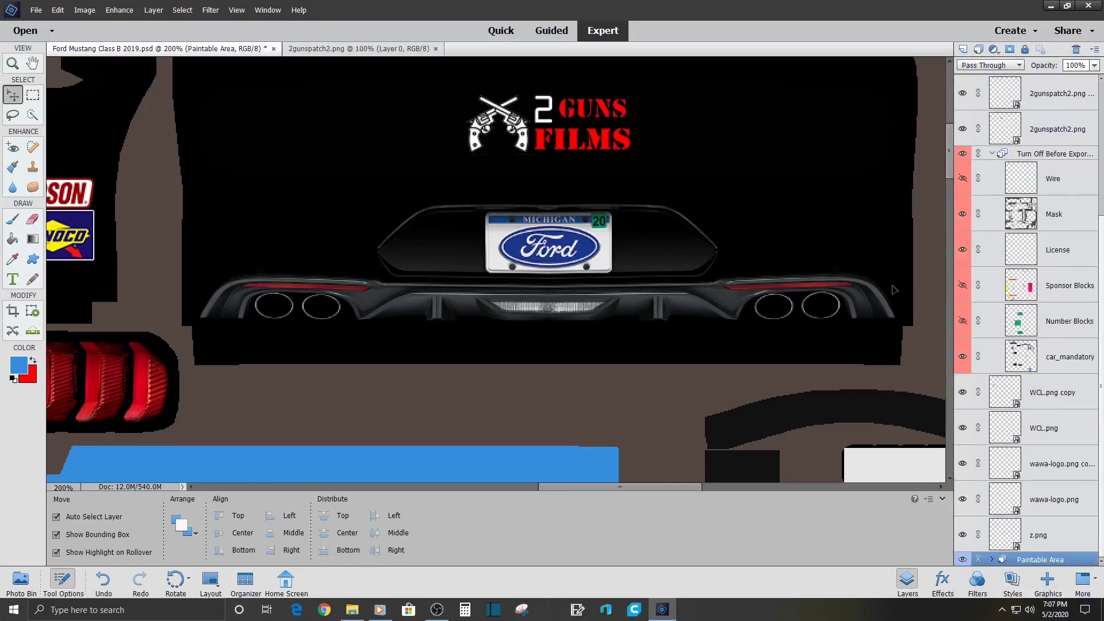
{"action": "key", "text": "z"}
{"action": "key", "text": "ctrl+0"}
Step: Move the WCL.png copy layer between the wawa-logo layers
{"action": "left_click_drag", "start_coordinate": [1052, 393], "coordinate": [1052, 270]}
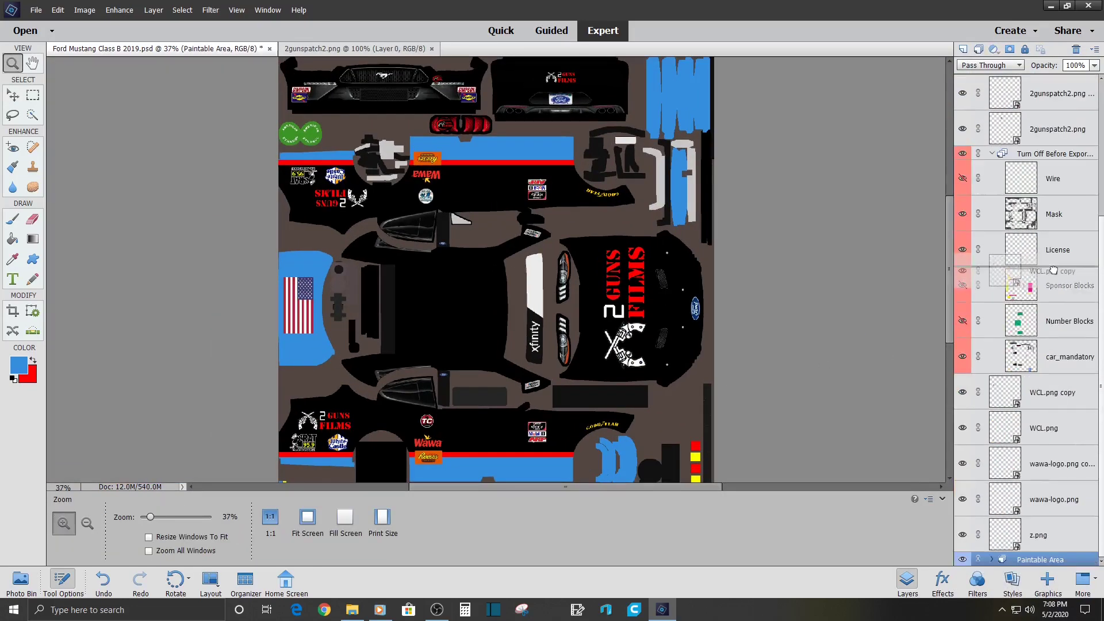
{"action": "left_click_drag", "start_coordinate": [1077, 329], "coordinate": [1041, 486]}
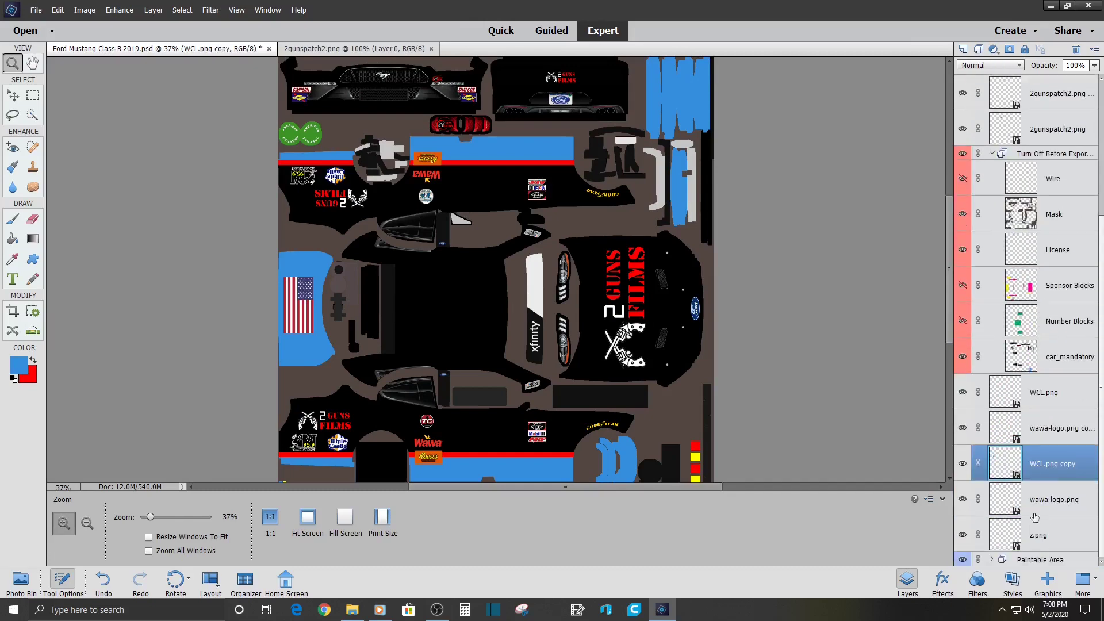
{"action": "key", "text": "v"}
{"action": "left_click", "coordinate": [467, 309]}
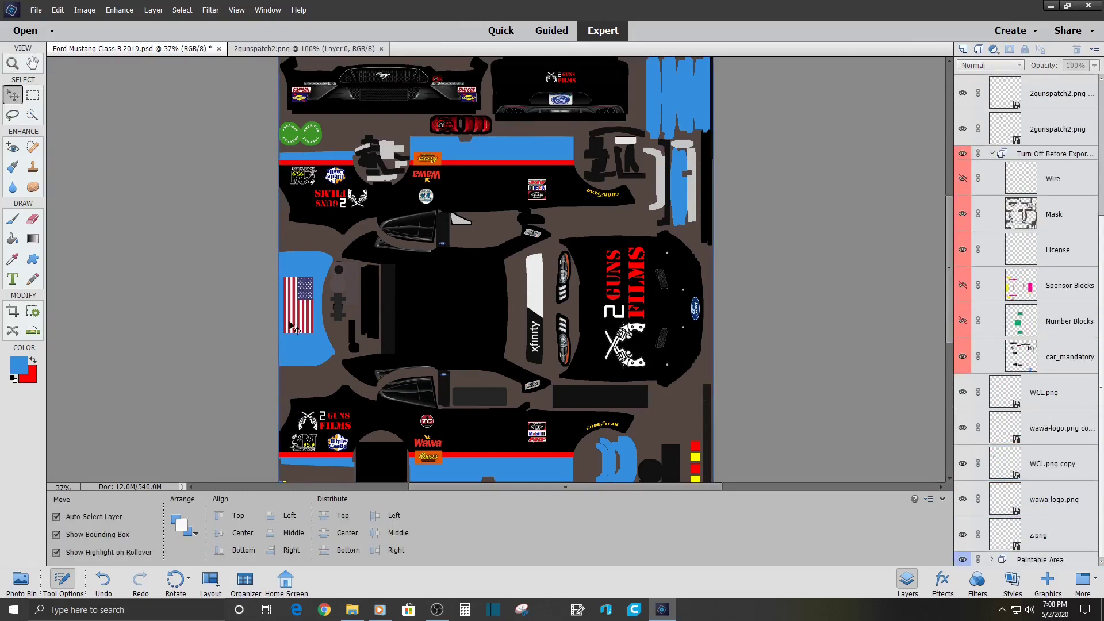
Step: Save As a new paint file under the name typed as 'SpatXfin2020'
{"action": "left_click", "coordinate": [36, 10]}
{"action": "left_click", "coordinate": [51, 111]}
{"action": "type", "text": "SpatXfin2020"}
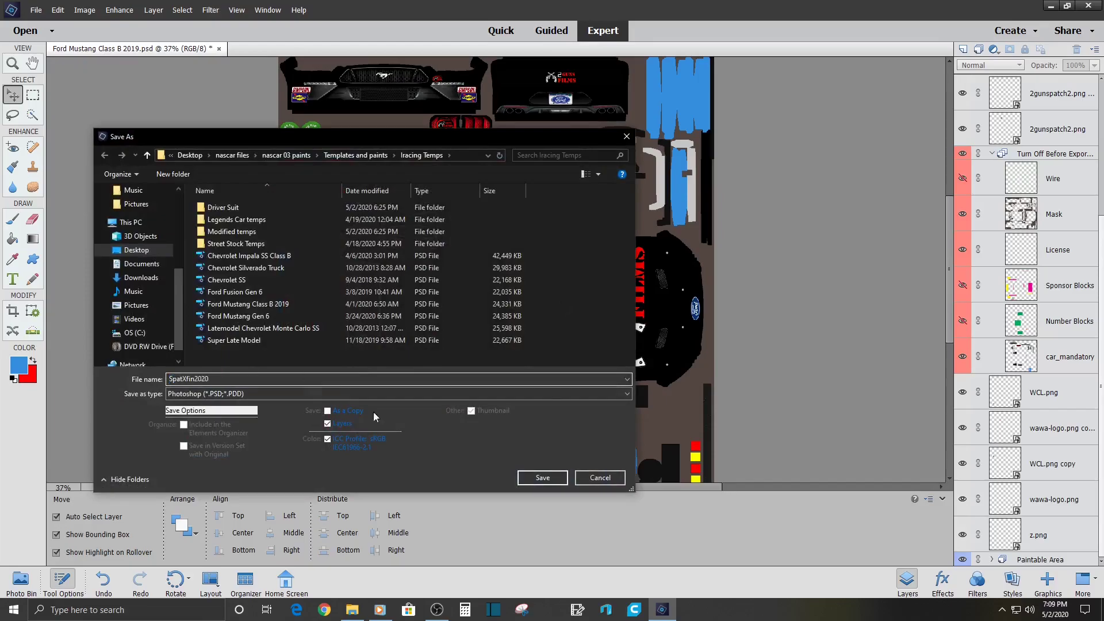
{"action": "key", "text": "Return"}
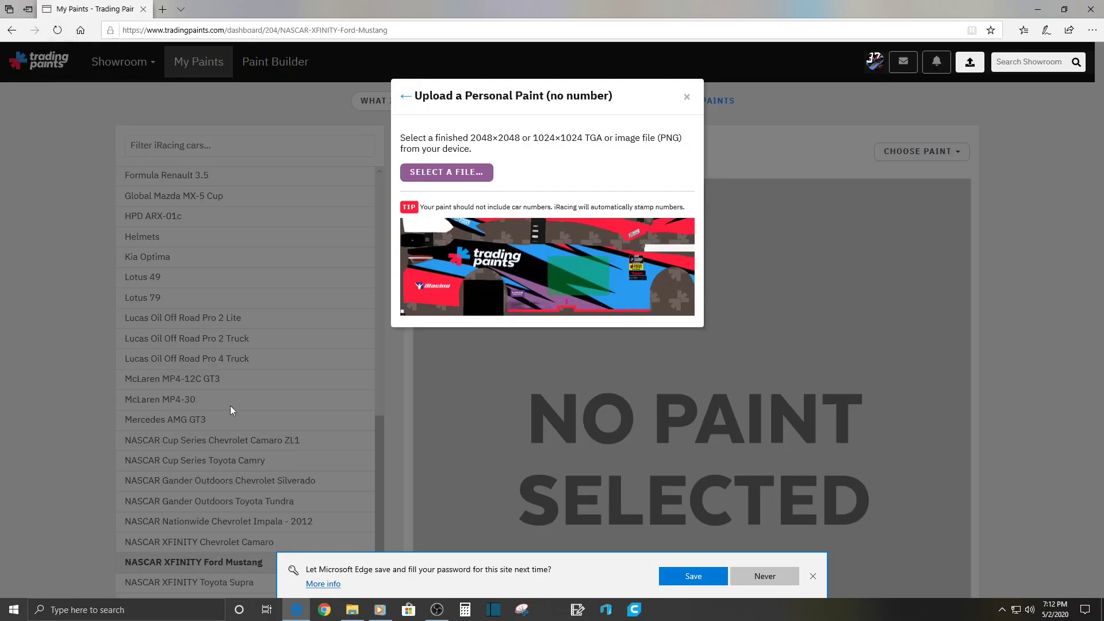
Step: Dismiss Edge's password and download bars and upload SpatXfin2020 from the Desktop
{"action": "left_click", "coordinate": [765, 580]}
{"action": "left_click", "coordinate": [813, 584]}
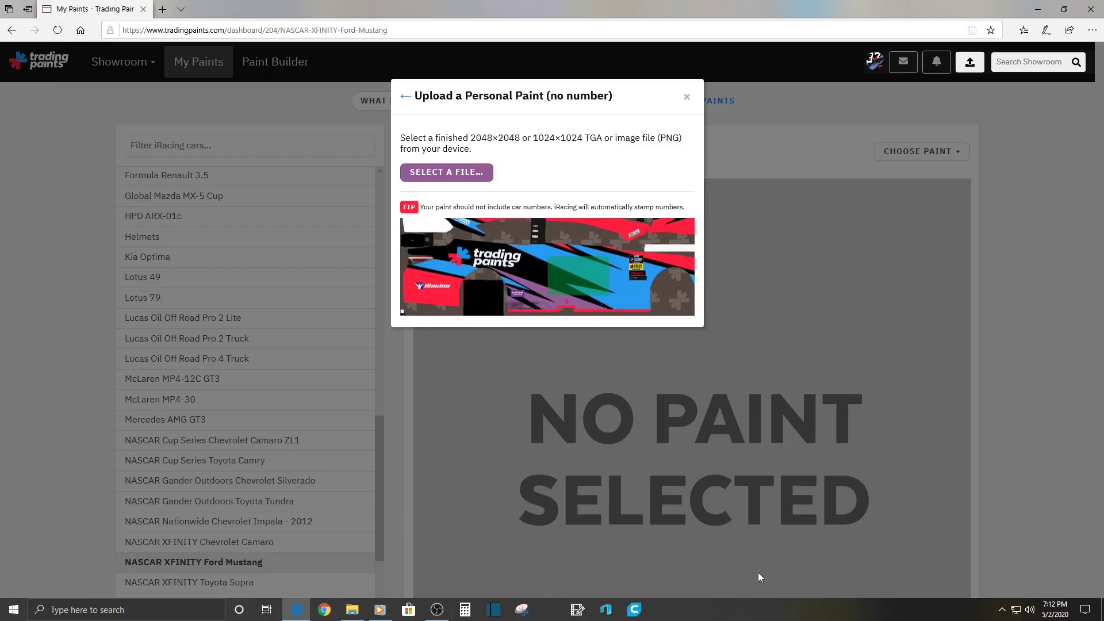
{"action": "left_click", "coordinate": [432, 170]}
{"action": "scroll", "coordinate": [127, 95], "scroll_direction": "down", "scroll_amount": 3}
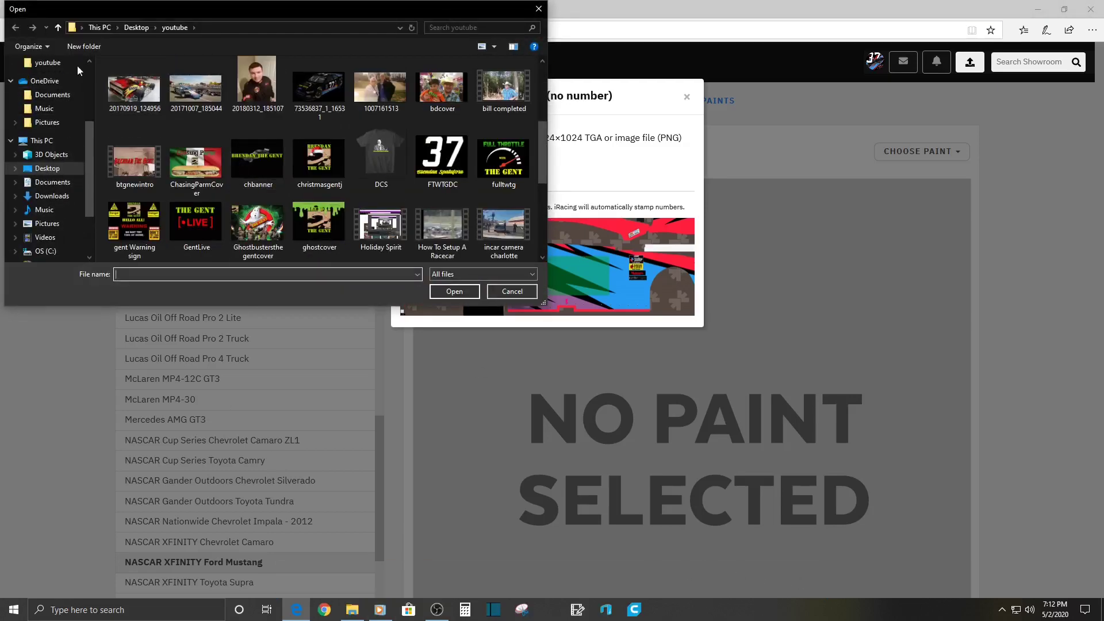
{"action": "scroll", "coordinate": [77, 115], "scroll_direction": "up", "scroll_amount": 5}
{"action": "left_click", "coordinate": [47, 85]}
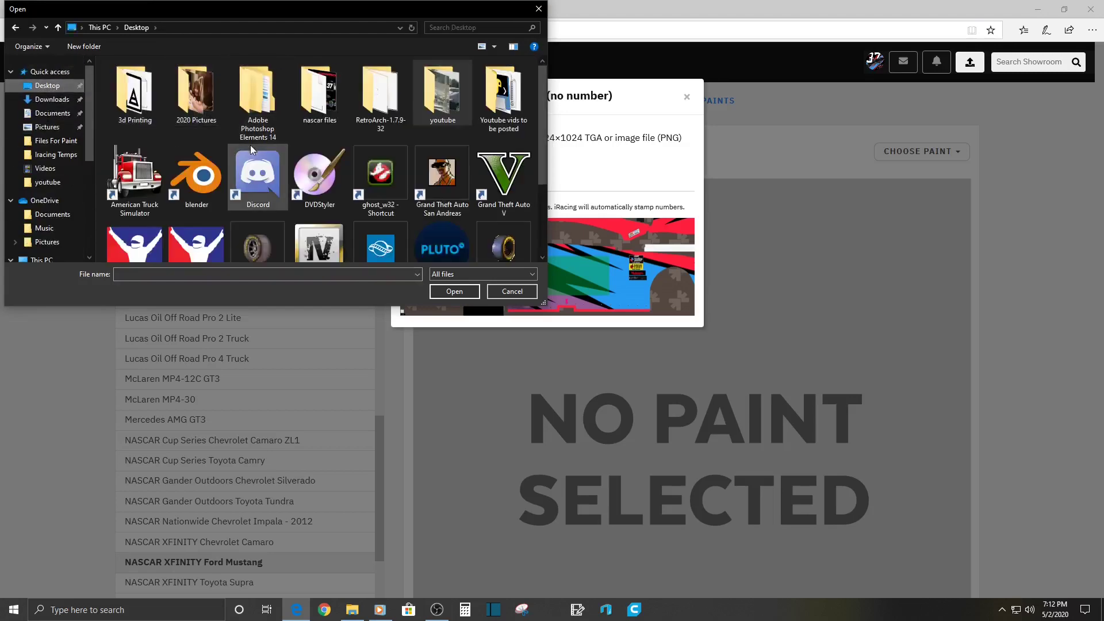
{"action": "scroll", "coordinate": [251, 146], "scroll_direction": "down", "scroll_amount": 2}
{"action": "scroll", "coordinate": [253, 150], "scroll_direction": "down", "scroll_amount": 3}
{"action": "left_click", "coordinate": [147, 215]}
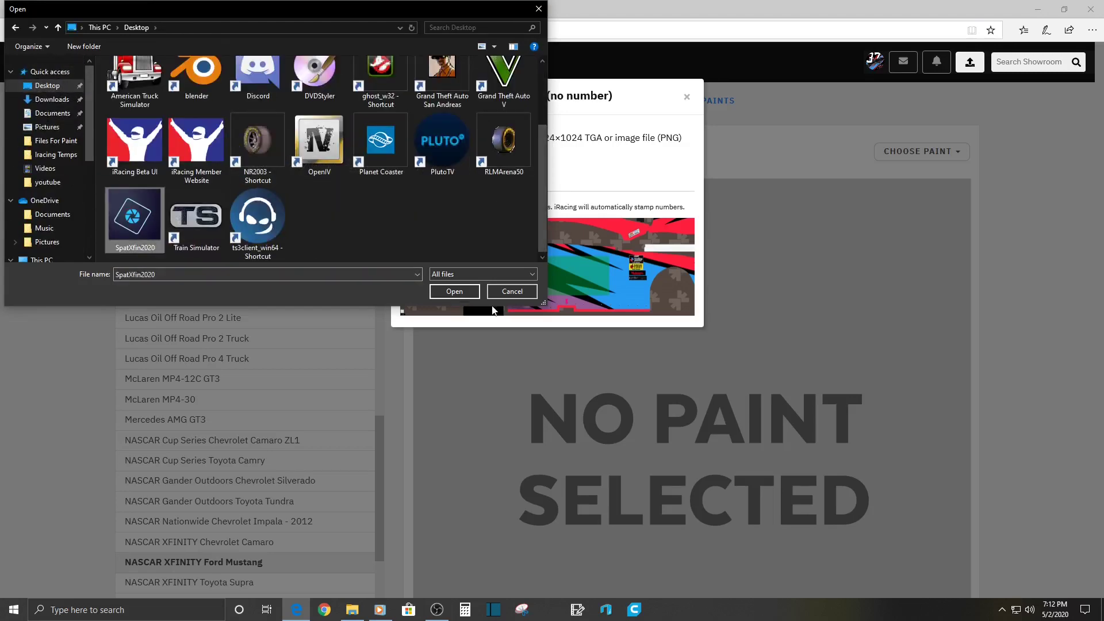
{"action": "left_click", "coordinate": [475, 295]}
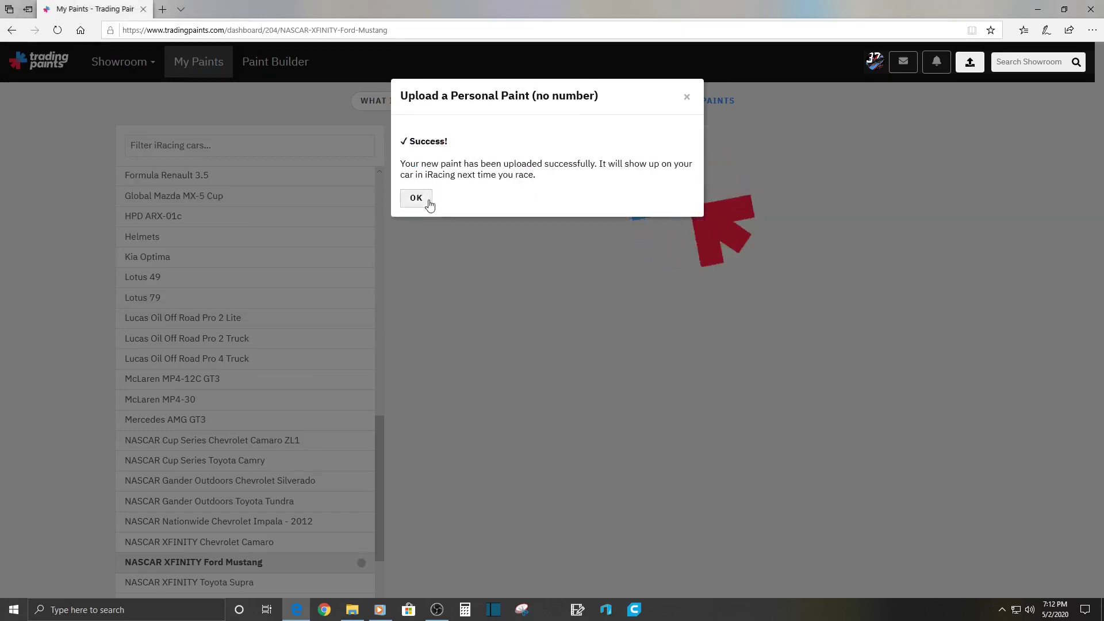
Step: Dismiss the upload success message, review the uploaded Mustang paint, and pin the NASCAR XFINITY Ford Mustang
{"action": "left_click", "coordinate": [428, 202]}
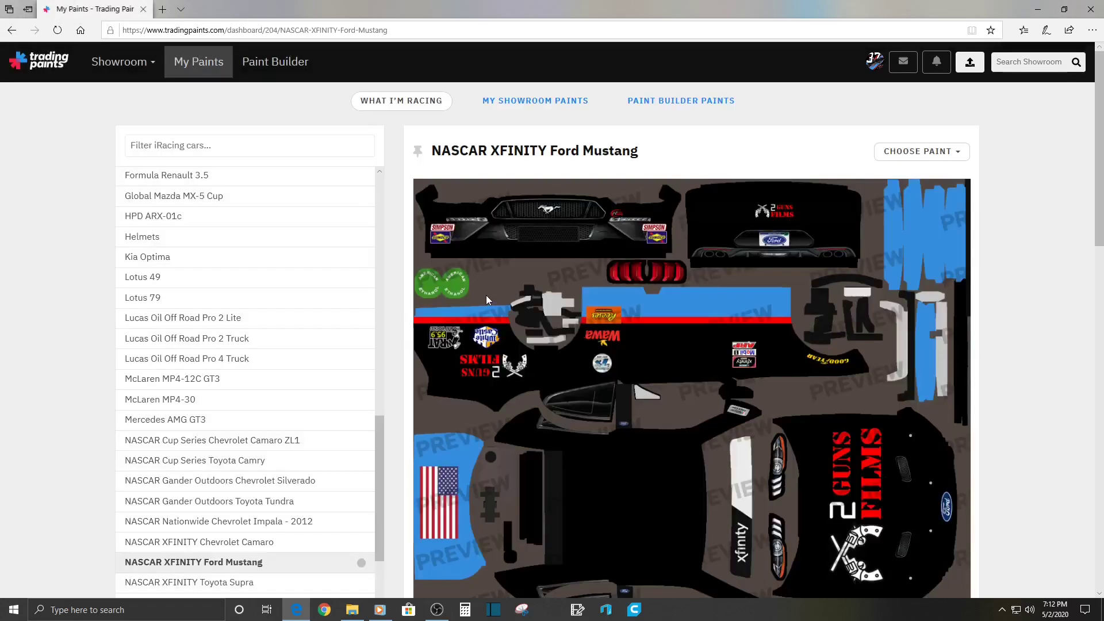
{"action": "scroll", "coordinate": [592, 282], "scroll_direction": "down", "scroll_amount": 3}
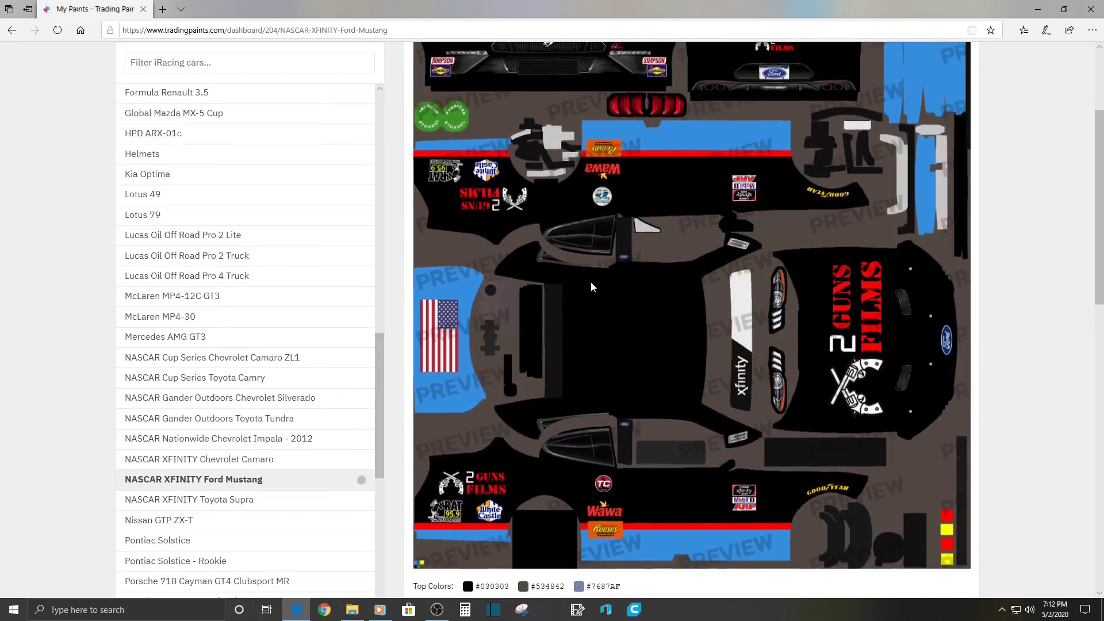
{"action": "scroll", "coordinate": [591, 281], "scroll_direction": "up", "scroll_amount": 2}
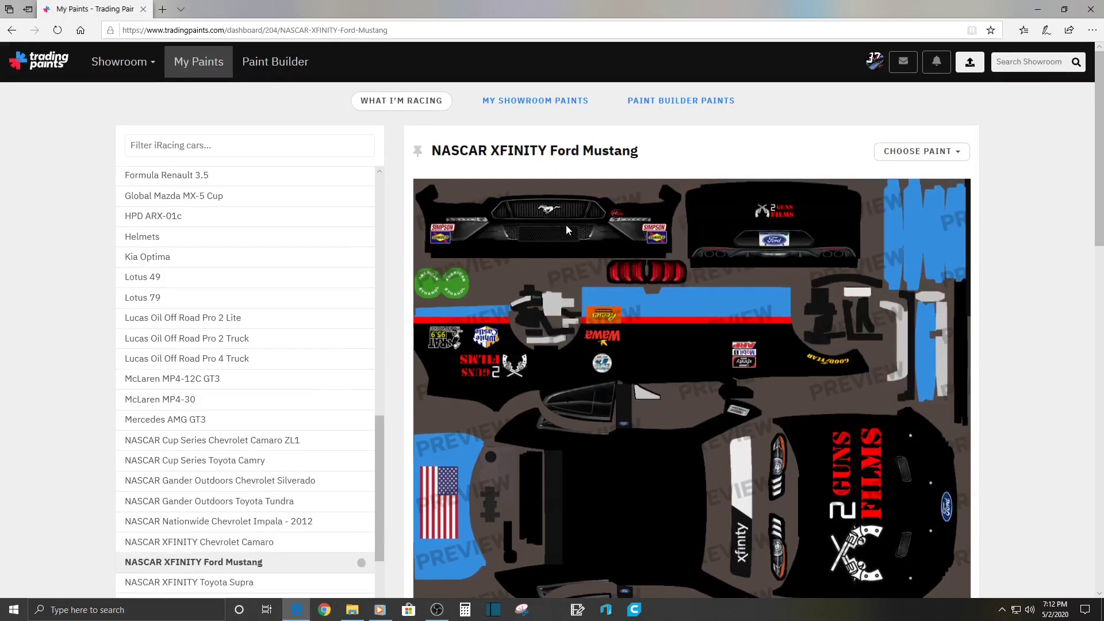
{"action": "scroll", "coordinate": [752, 224], "scroll_direction": "down", "scroll_amount": 3}
{"action": "scroll", "coordinate": [753, 224], "scroll_direction": "up", "scroll_amount": 2}
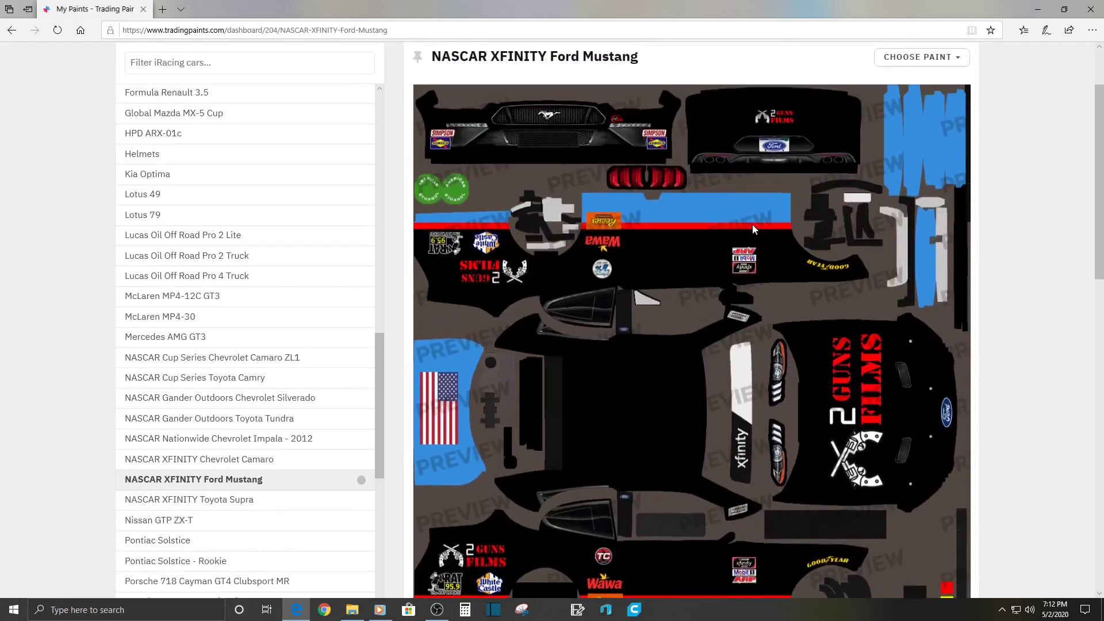
{"action": "scroll", "coordinate": [752, 226], "scroll_direction": "up", "scroll_amount": 2}
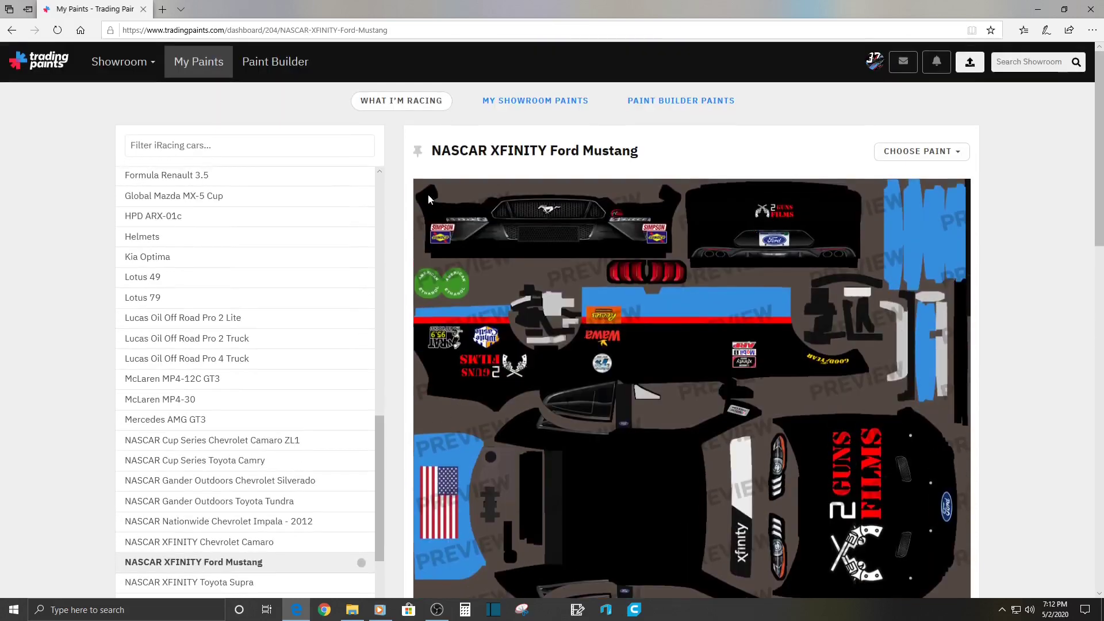
{"action": "left_click", "coordinate": [418, 150]}
Step: Open the [Legacy] NASCAR Cup Ford Fusion - 2016 paint from the car list
{"action": "scroll", "coordinate": [308, 296], "scroll_direction": "up", "scroll_amount": 10}
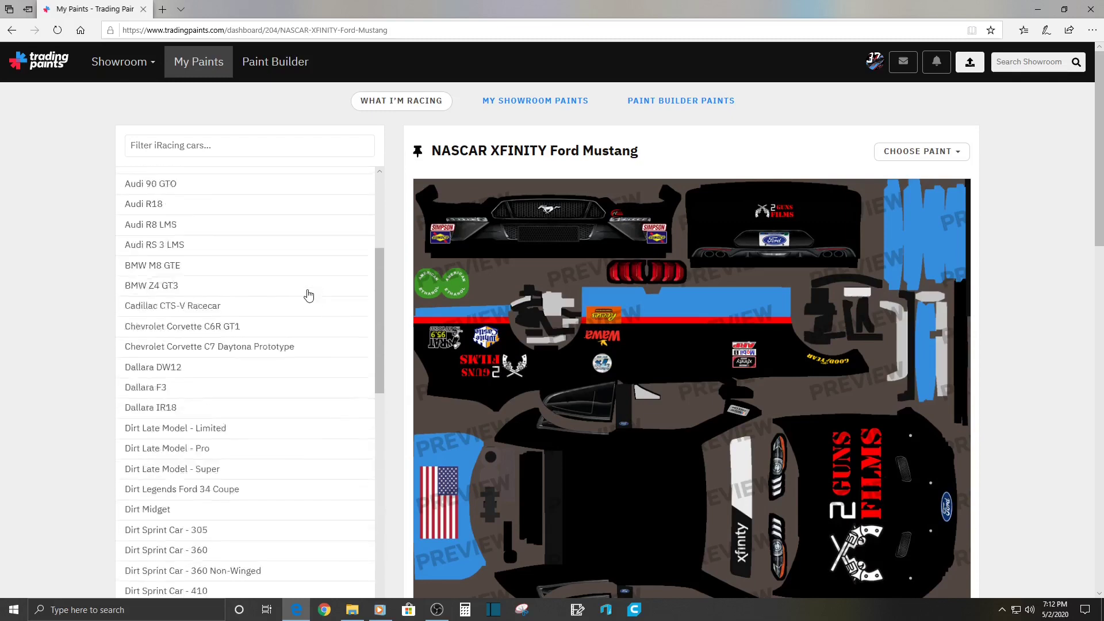
{"action": "scroll", "coordinate": [308, 296], "scroll_direction": "up", "scroll_amount": 5}
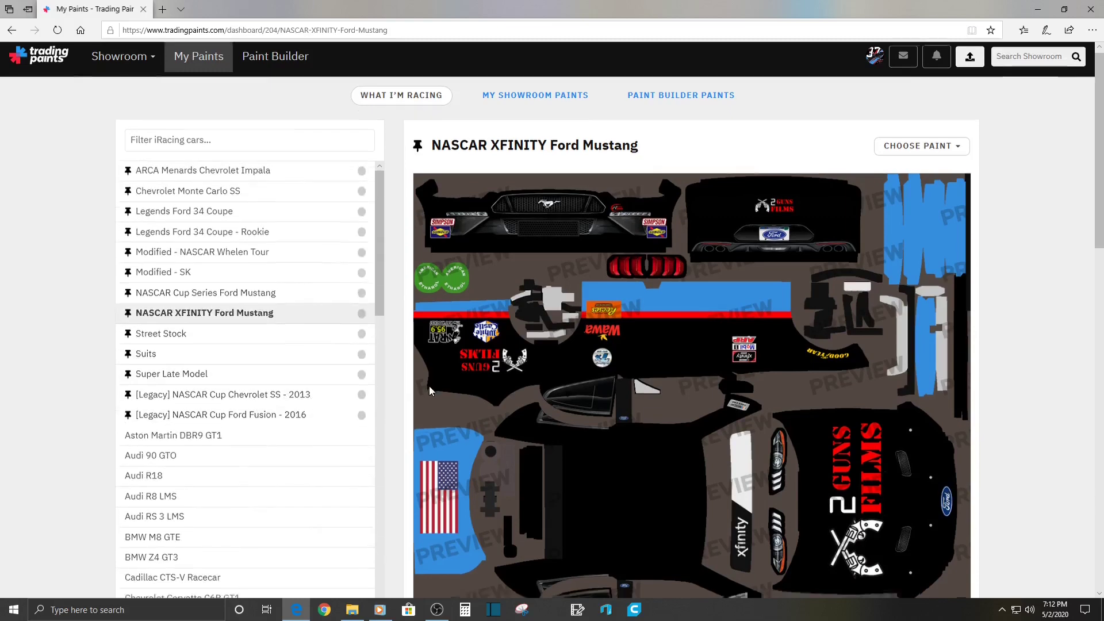
{"action": "scroll", "coordinate": [207, 359], "scroll_direction": "down", "scroll_amount": 2}
{"action": "left_click", "coordinate": [226, 339]}
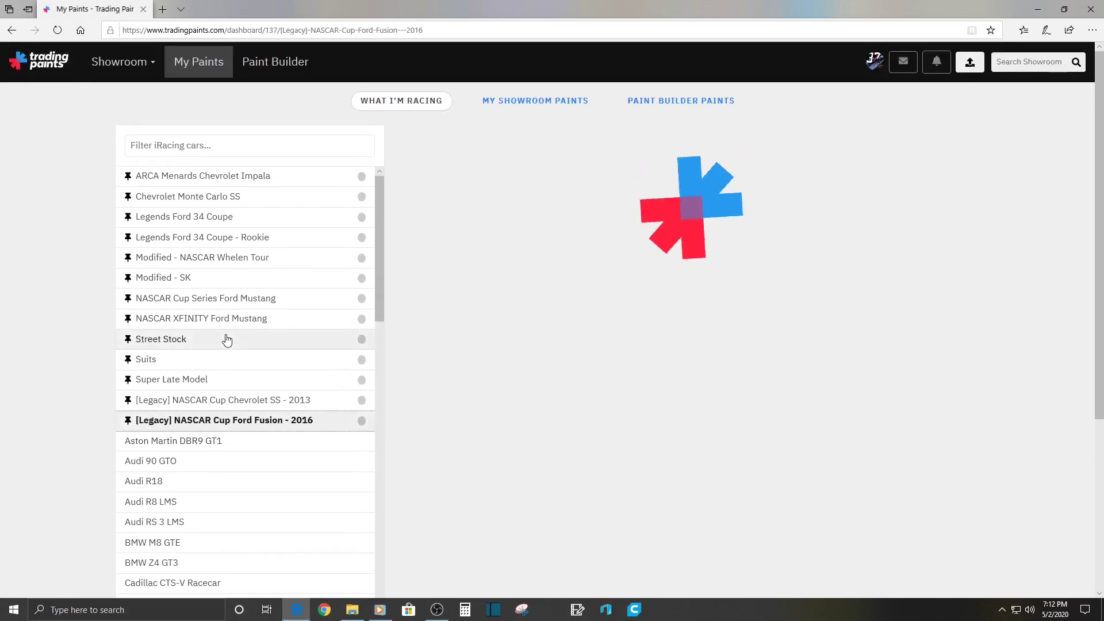
{"action": "scroll", "coordinate": [410, 265], "scroll_direction": "down", "scroll_amount": 2}
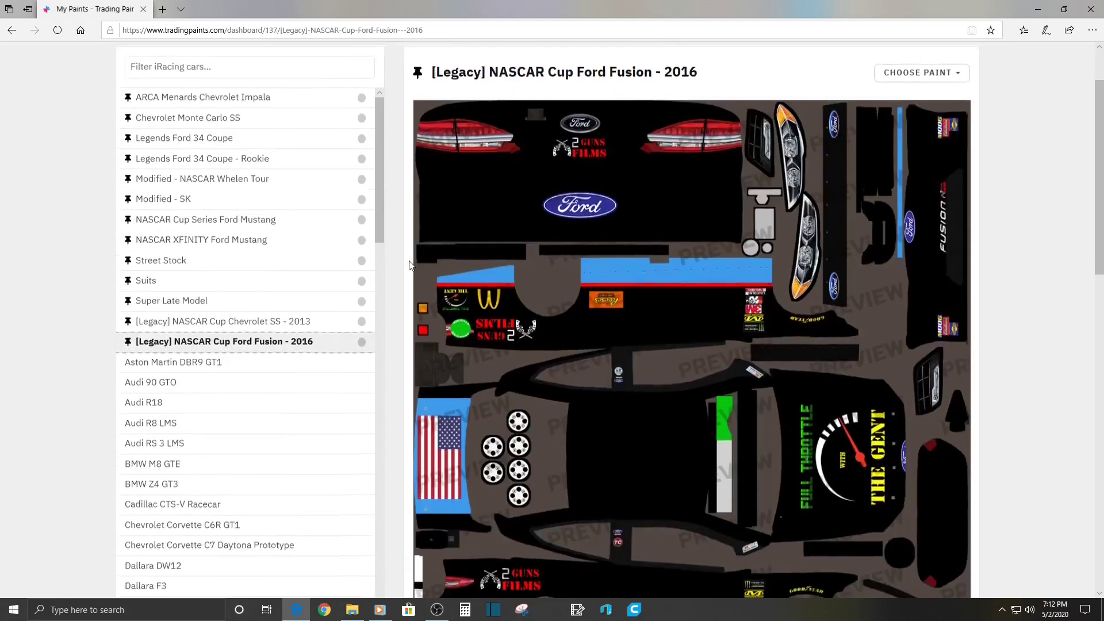
{"action": "scroll", "coordinate": [410, 265], "scroll_direction": "down", "scroll_amount": 2}
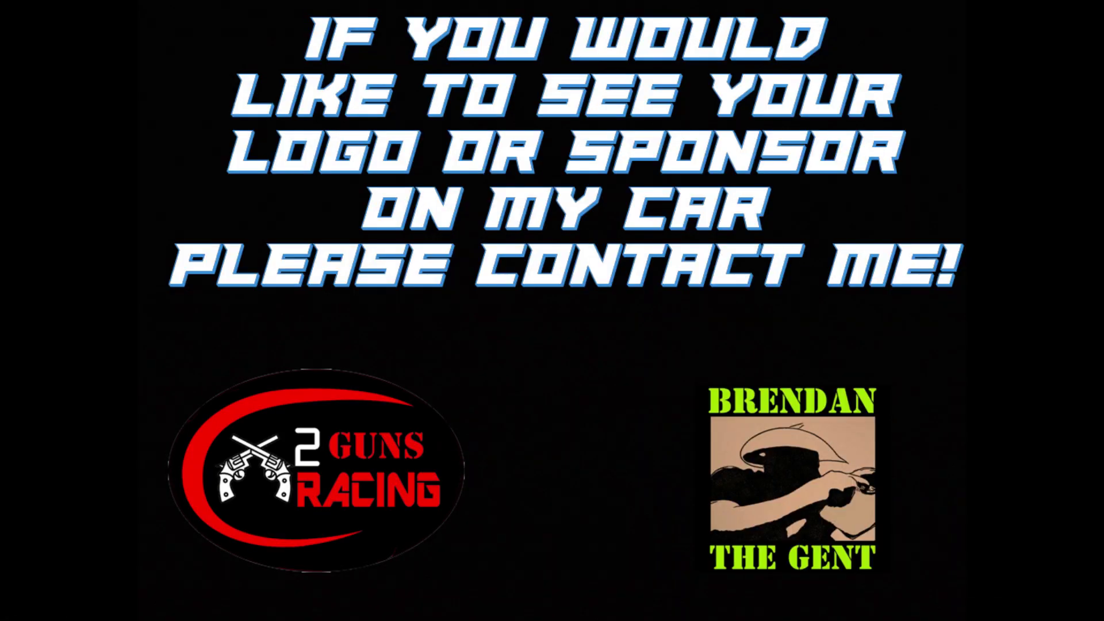